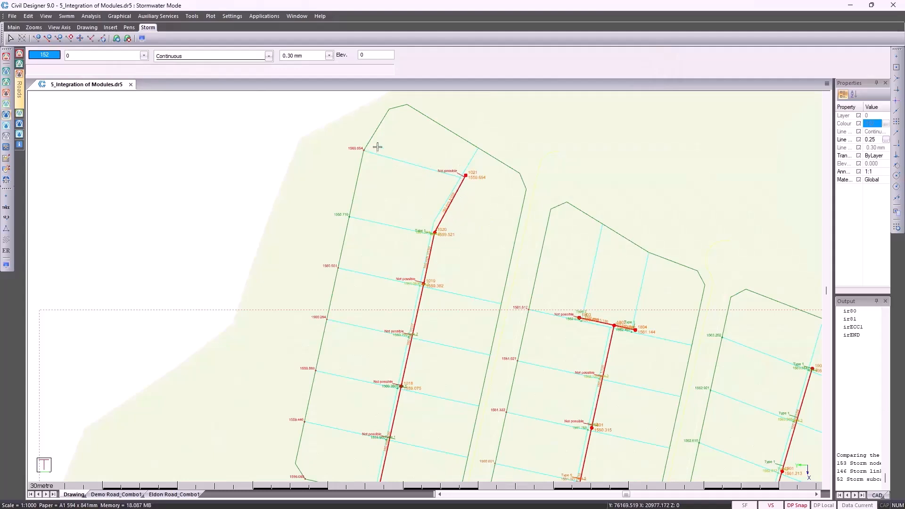
Step: Switch to Sewer mode and set the project's sewer data file to Clear Example1.se9, without saving the Roads and Storm data
middle_click(395, 212)
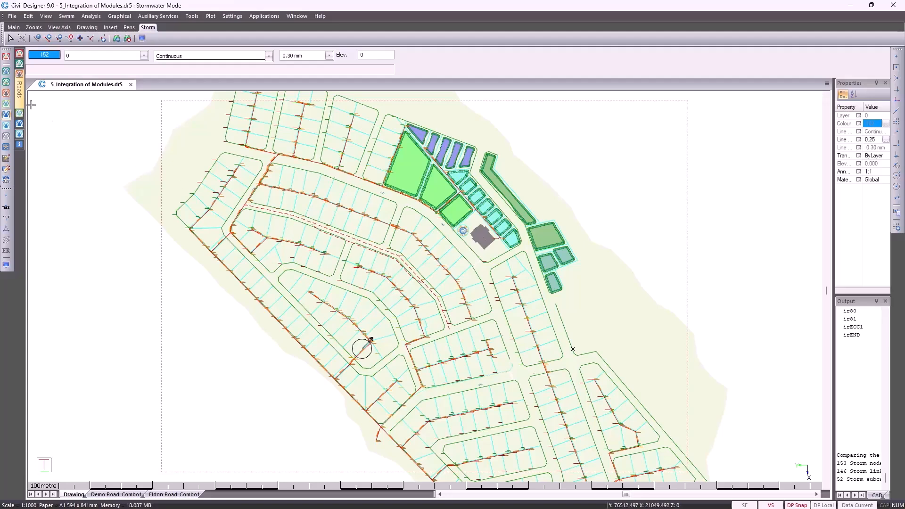
click(6, 104)
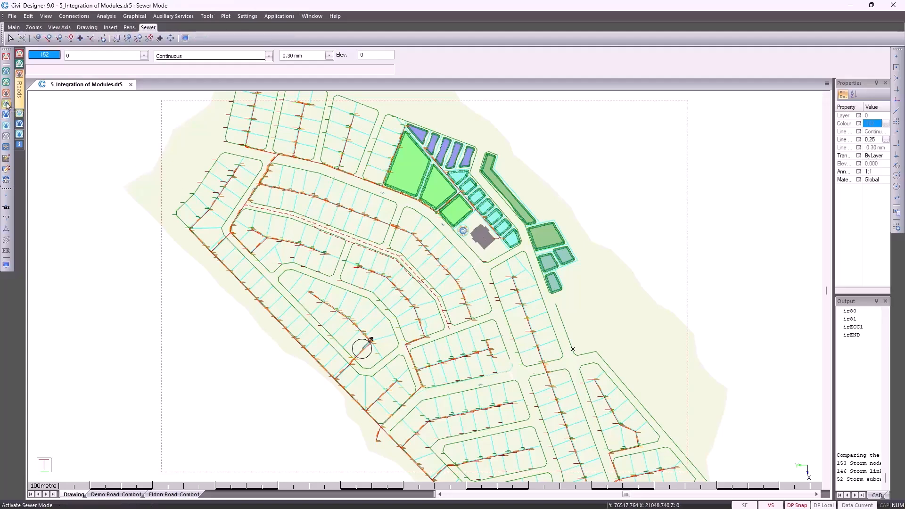
click(11, 16)
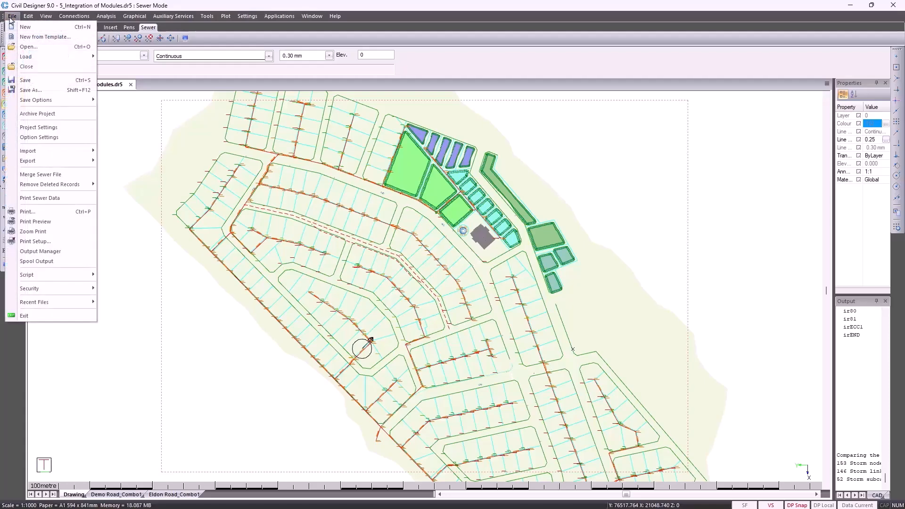
click(31, 128)
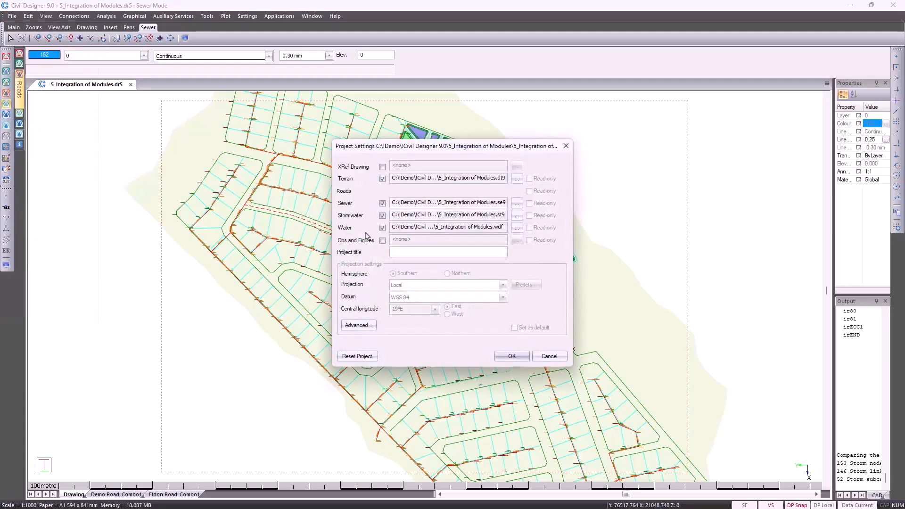
click(517, 204)
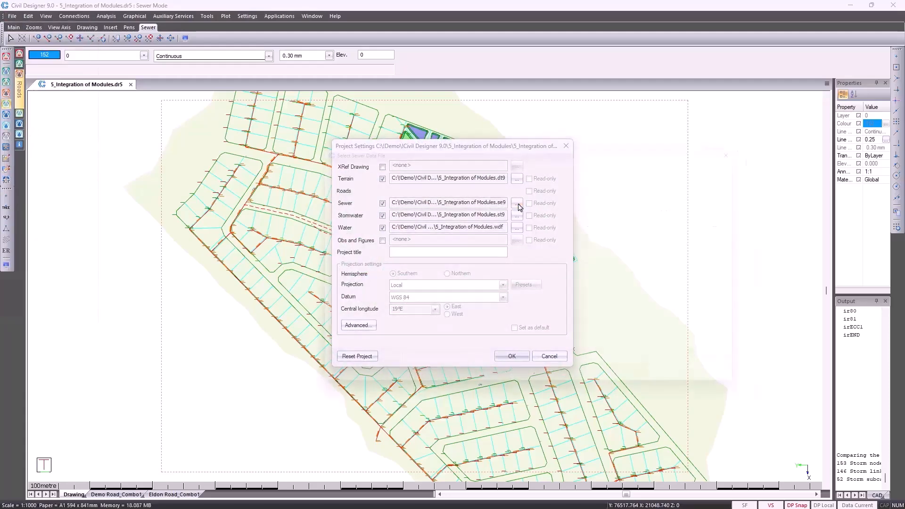
double_click(513, 237)
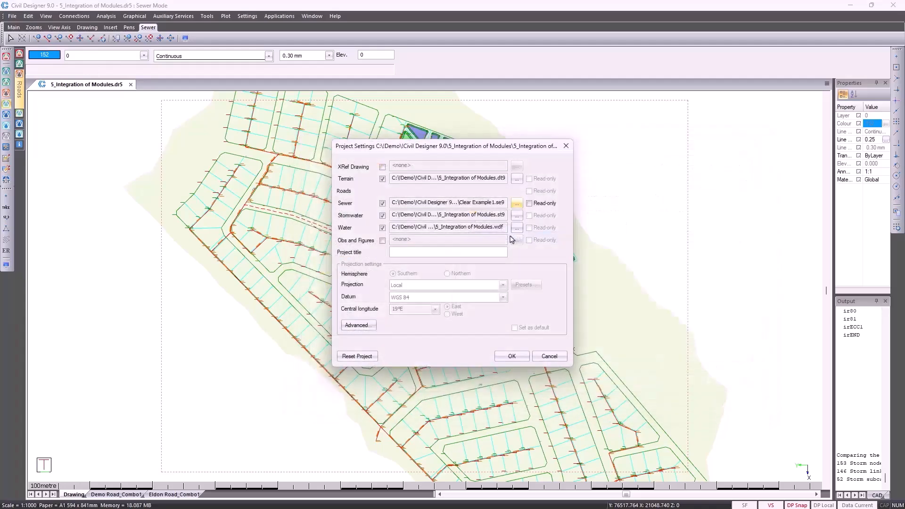
click(512, 357)
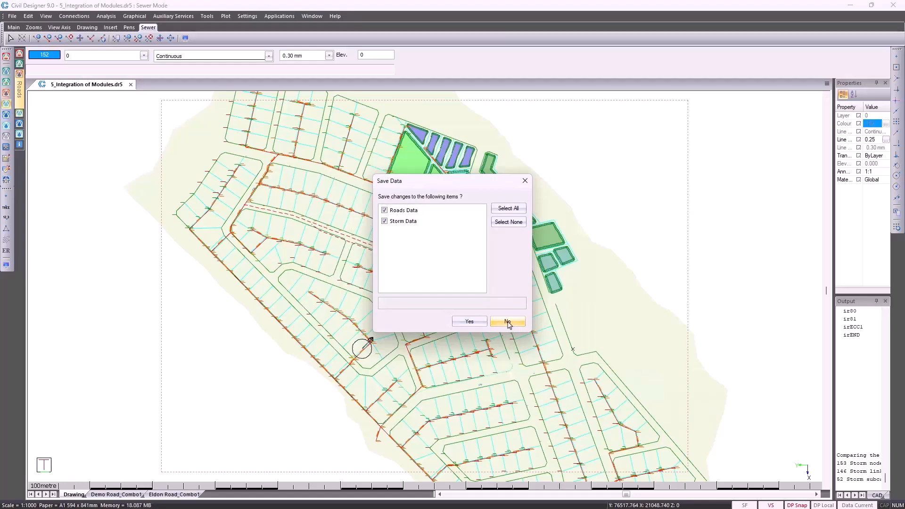
click(510, 325)
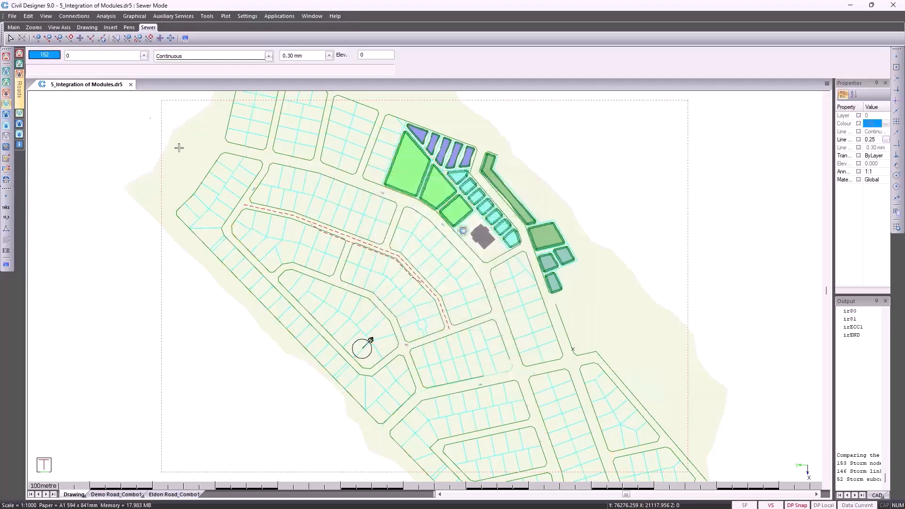
Step: Make all layers in the Storm layer group visible: Demo Storm Link, Demo Storm Nodes and Demo Storm Outfall
click(100, 59)
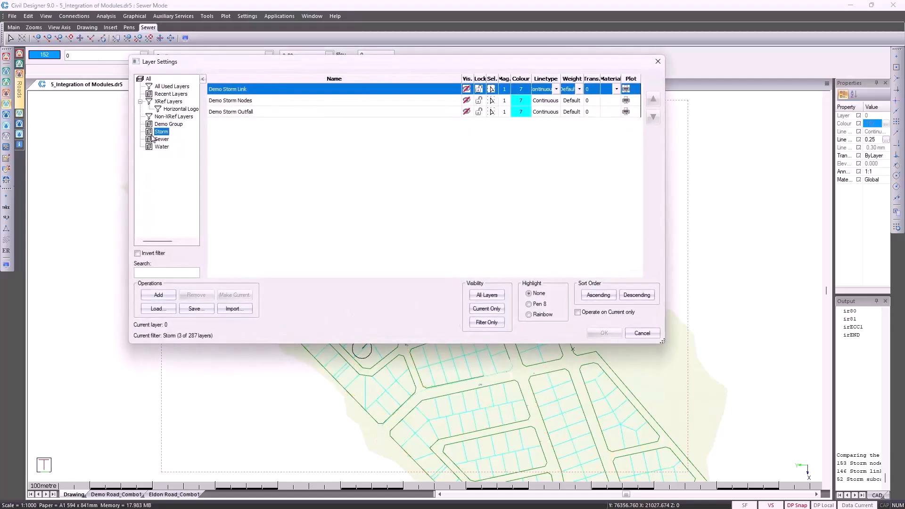
click(466, 79)
click(607, 333)
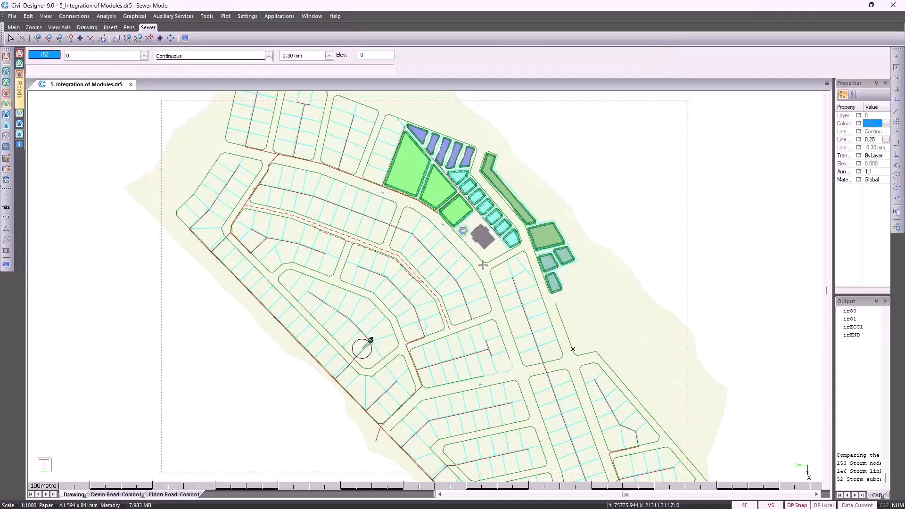
click(135, 17)
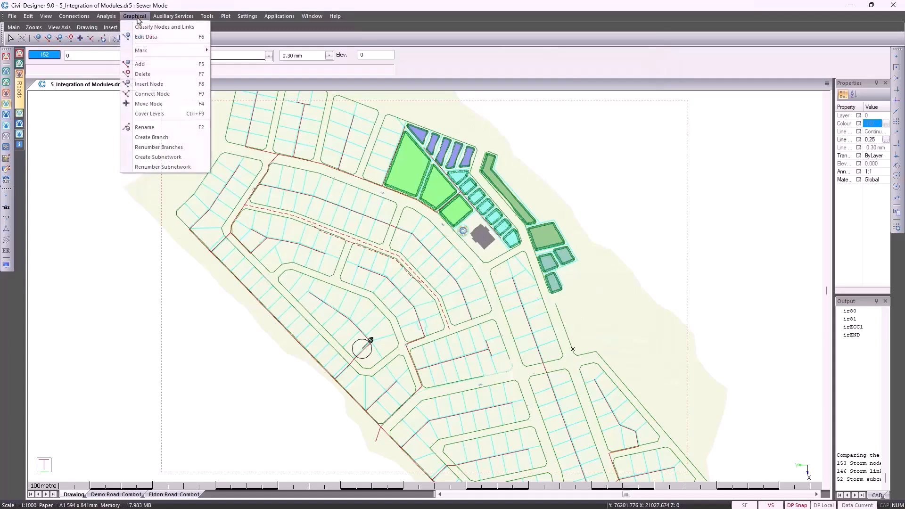
click(165, 74)
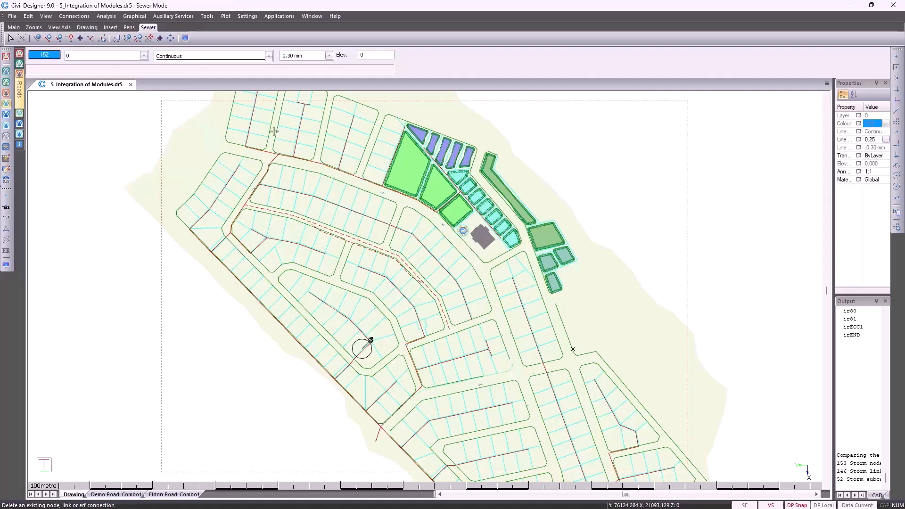
scroll(268, 110, up, 3)
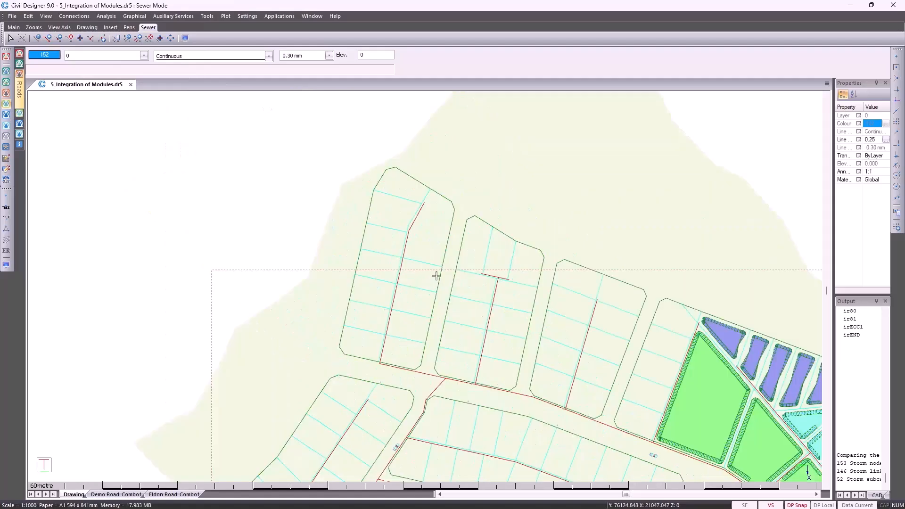
Step: Examine the sewer default design settings, reviewing the available manhole types, manhole conditions, pipe types and diameters
click(28, 16)
click(43, 26)
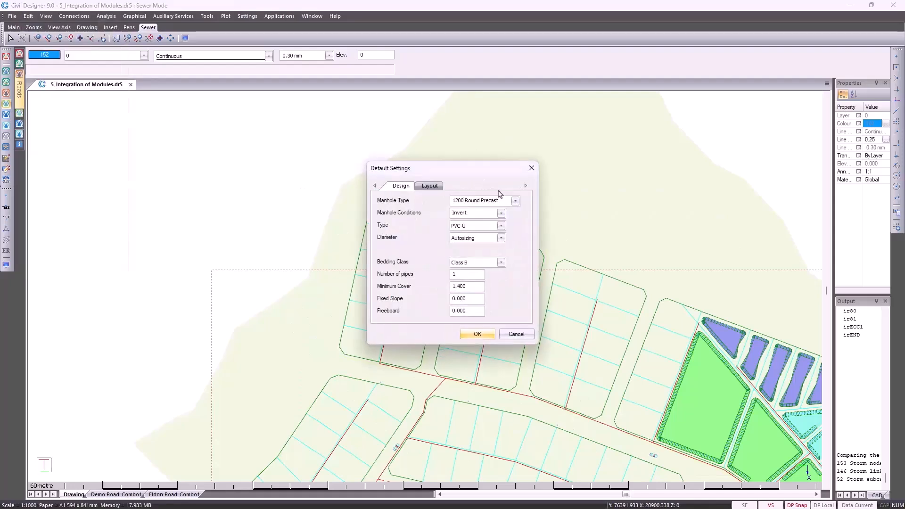
click(516, 201)
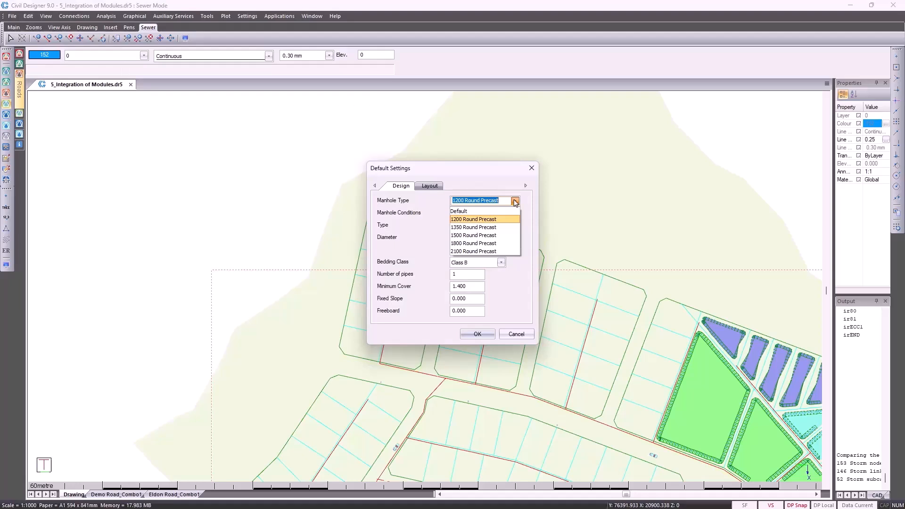
click(515, 202)
click(501, 214)
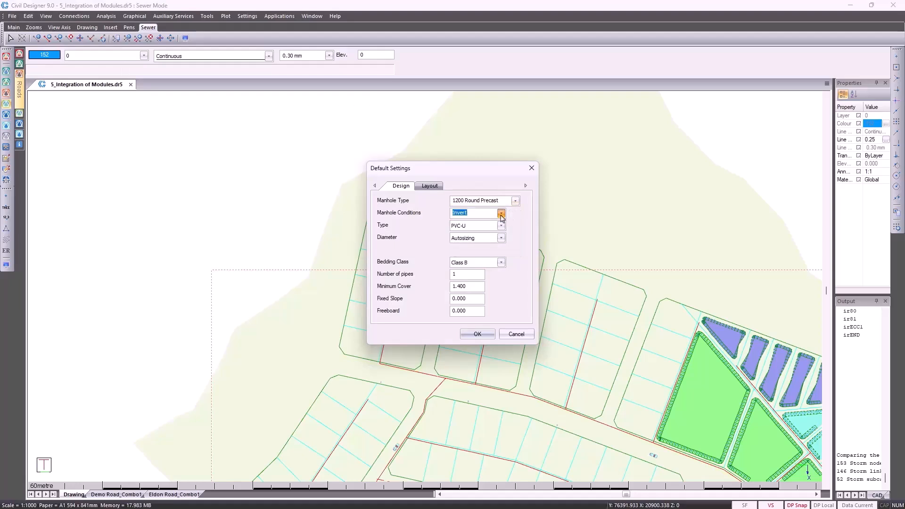
click(501, 214)
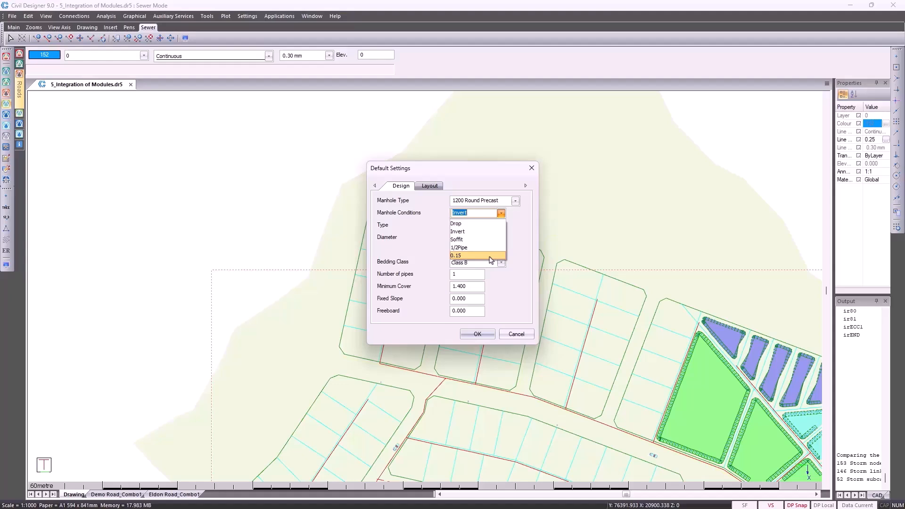
click(539, 230)
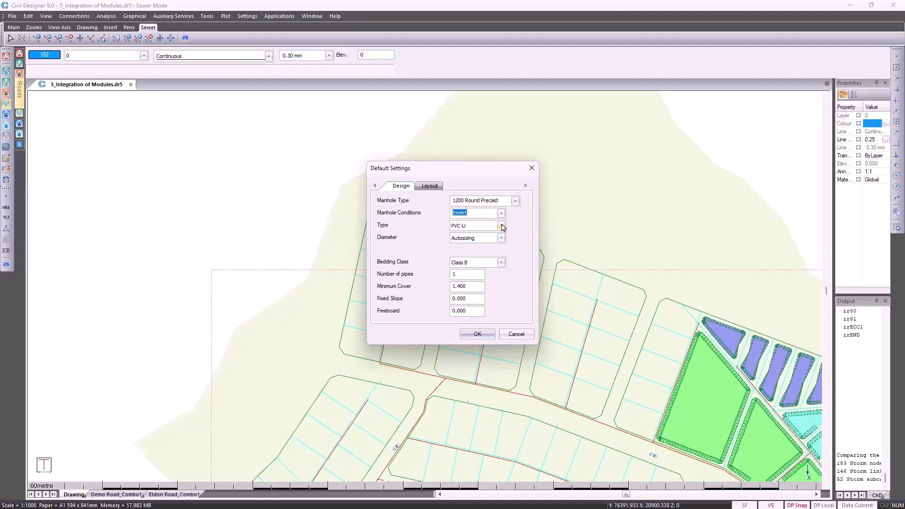
click(502, 226)
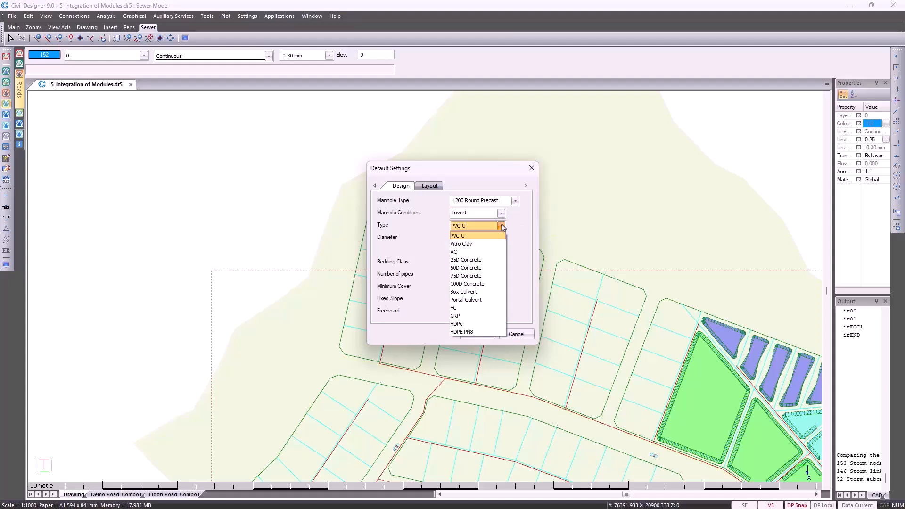
click(503, 227)
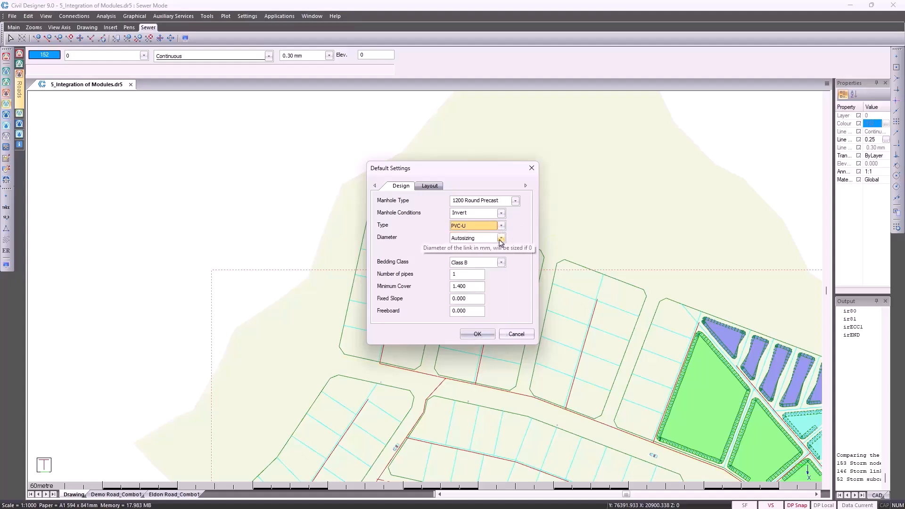
click(501, 239)
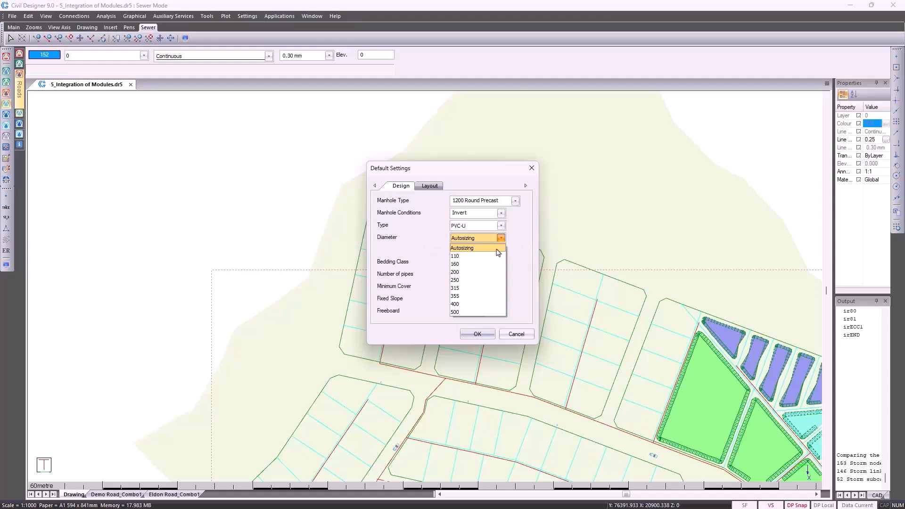
click(520, 249)
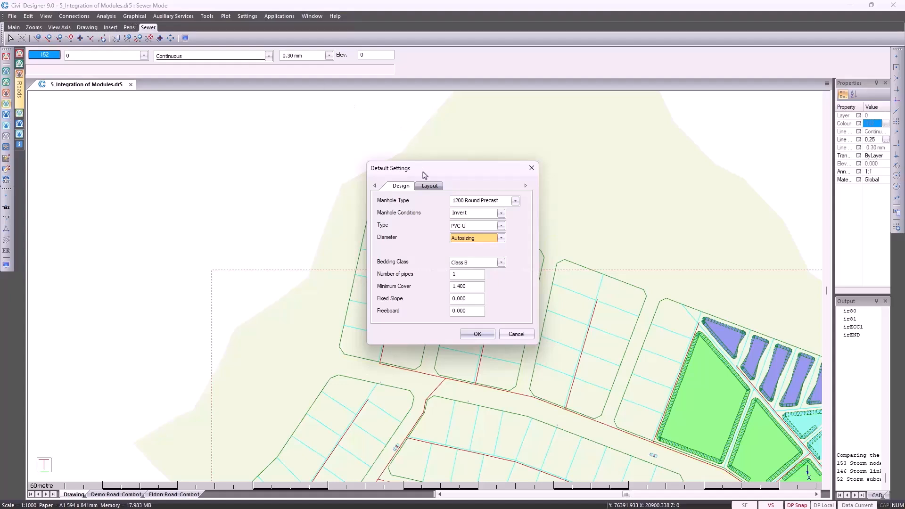
Step: Examine the default layout settings, including the offsets and maximum link length, and close the settings without applying changes
click(429, 186)
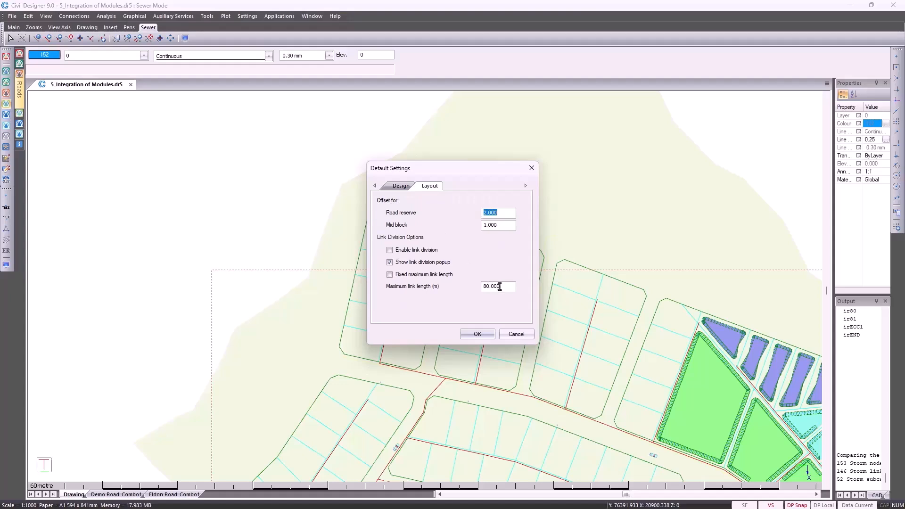
drag(511, 286, 468, 286)
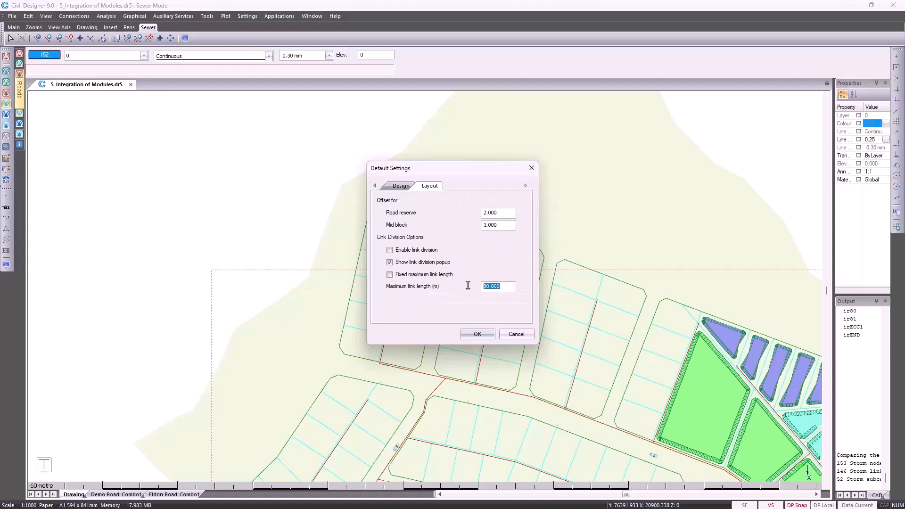
click(516, 334)
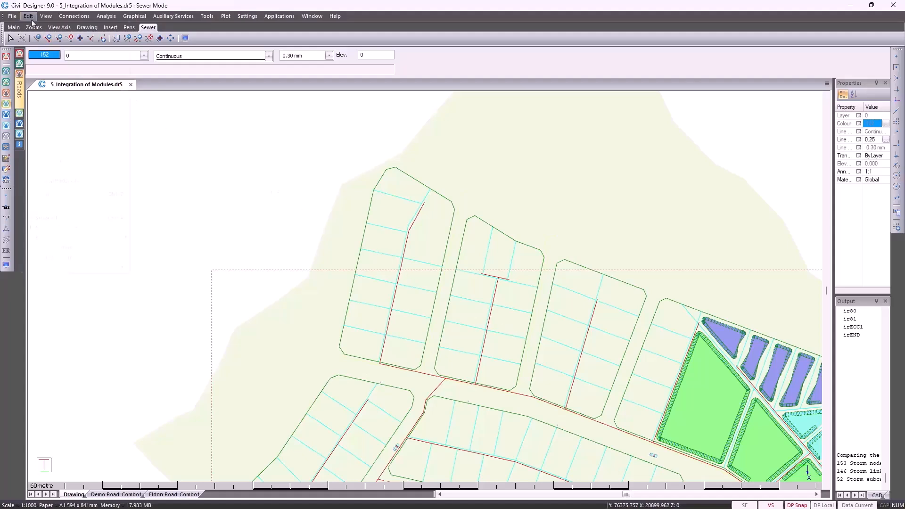
Step: Examine the sewer design parameters, reviewing the inflow calculation methods and friction loss formulas, and close them without applying changes
click(29, 16)
click(44, 37)
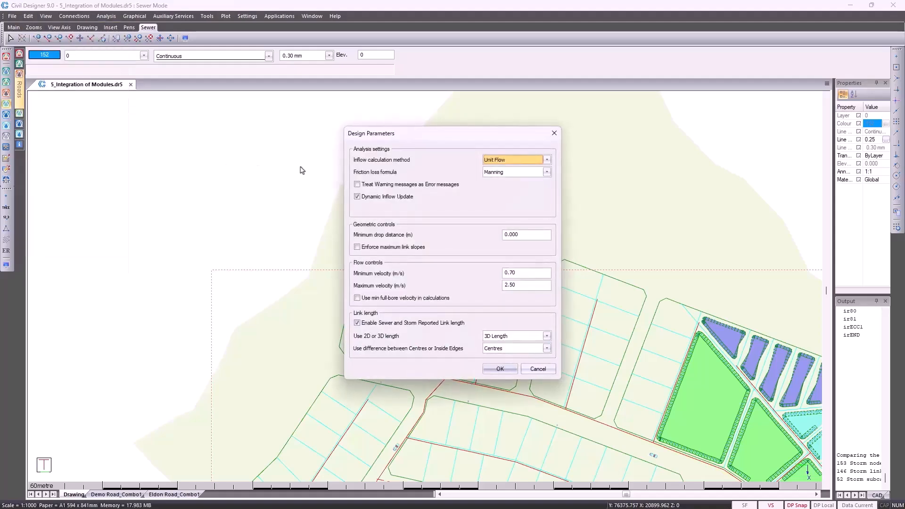
click(547, 160)
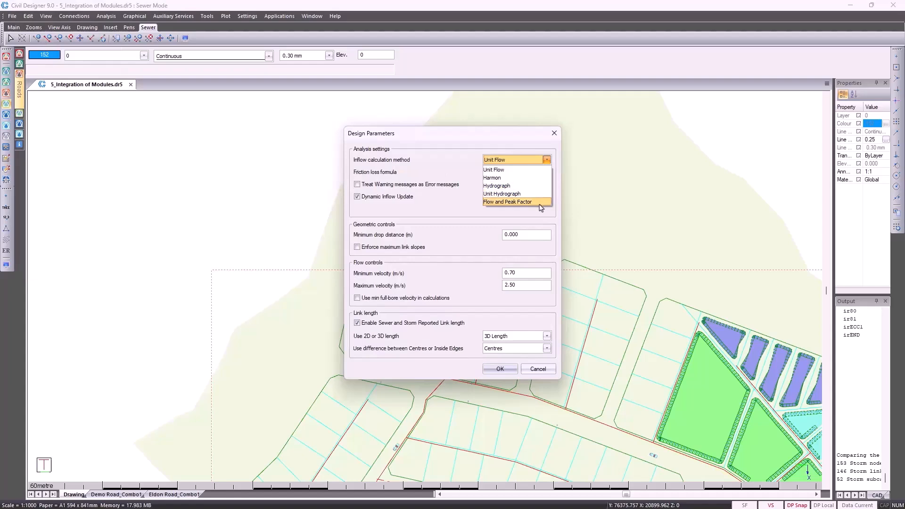
click(532, 171)
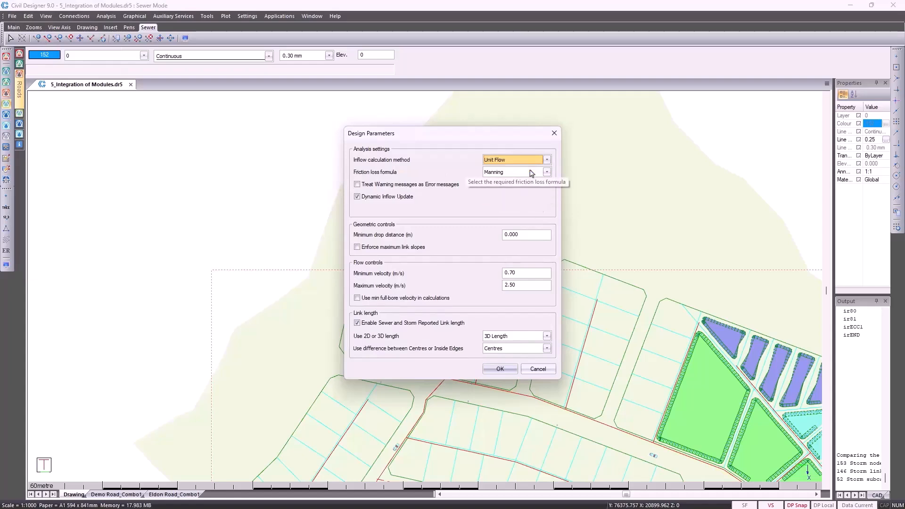
click(537, 172)
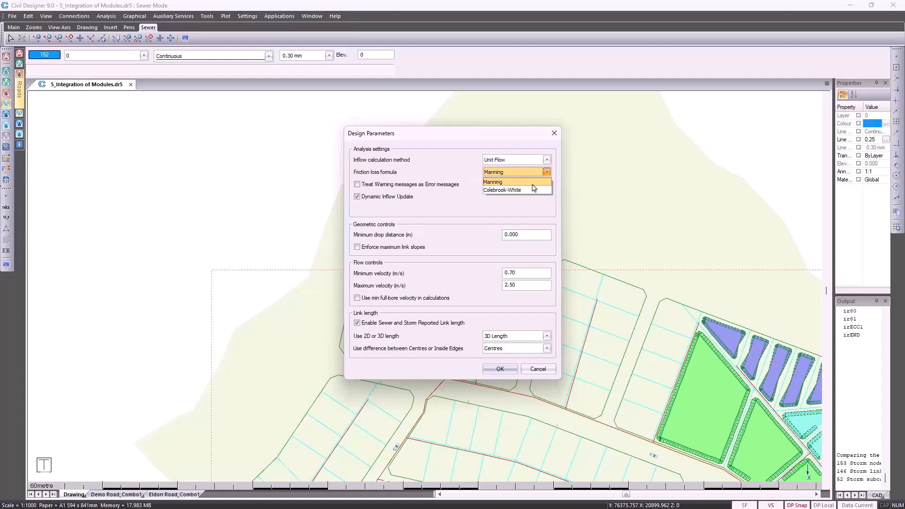
click(532, 184)
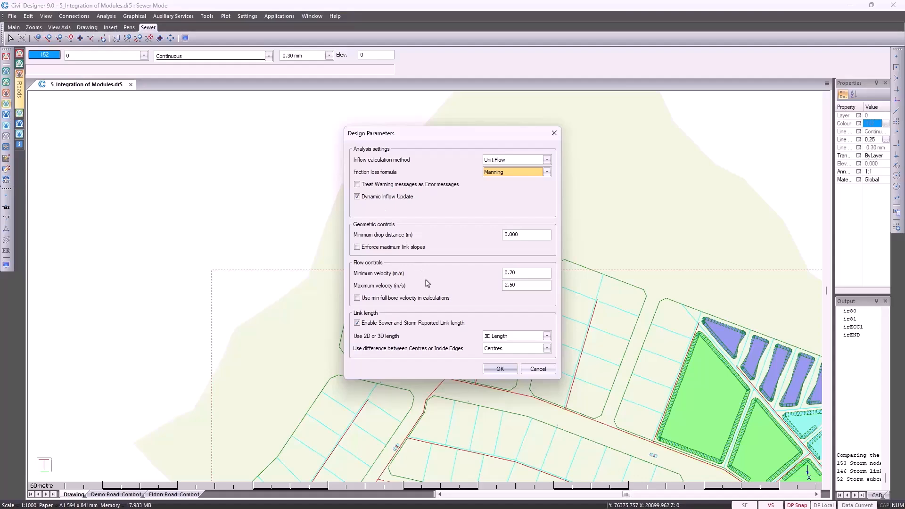
click(529, 372)
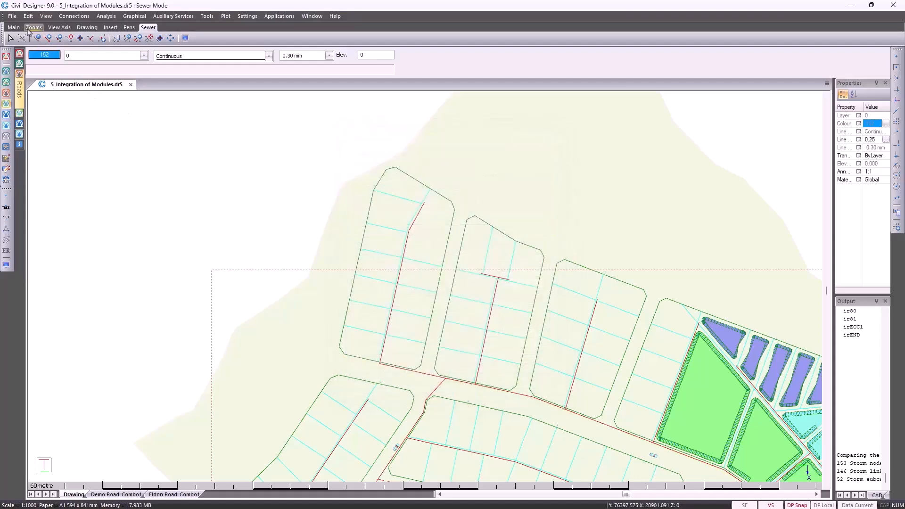
Step: Examine the land use categories and the unit hydrograph options for high-density residential, keeping the existing assignment
click(28, 17)
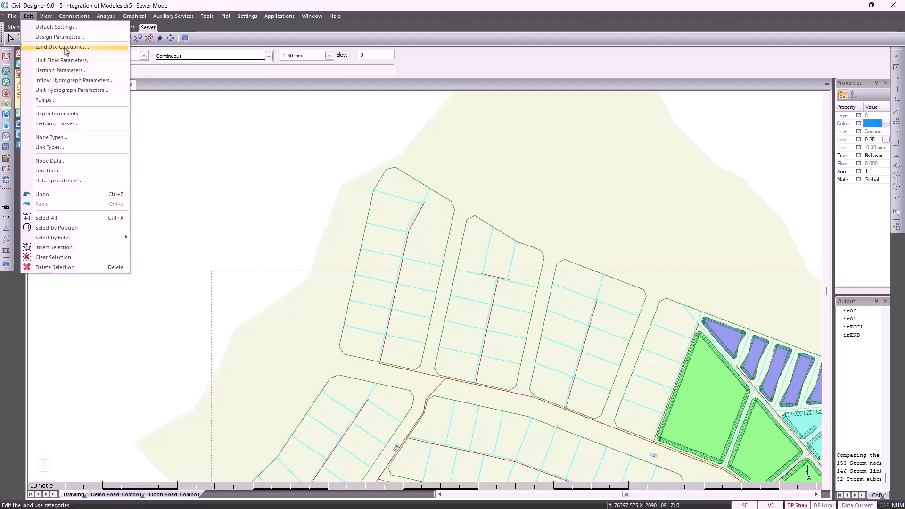
click(66, 47)
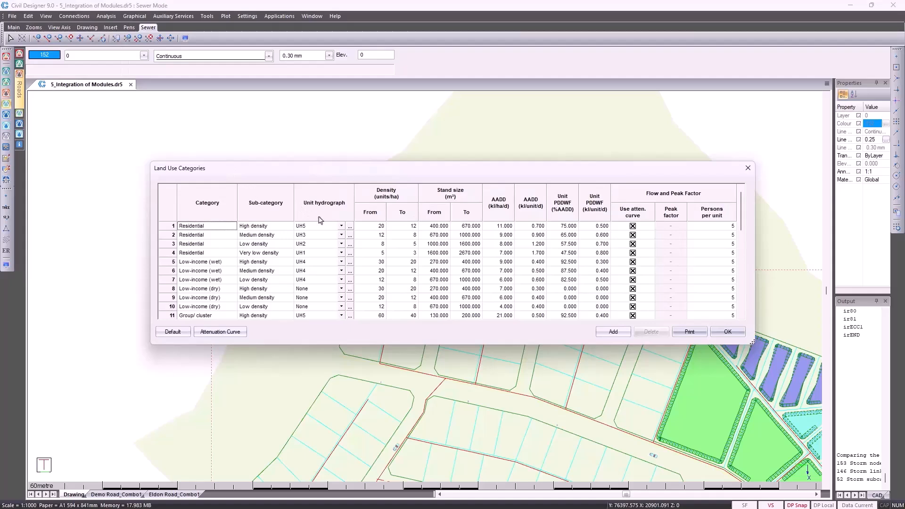
click(342, 228)
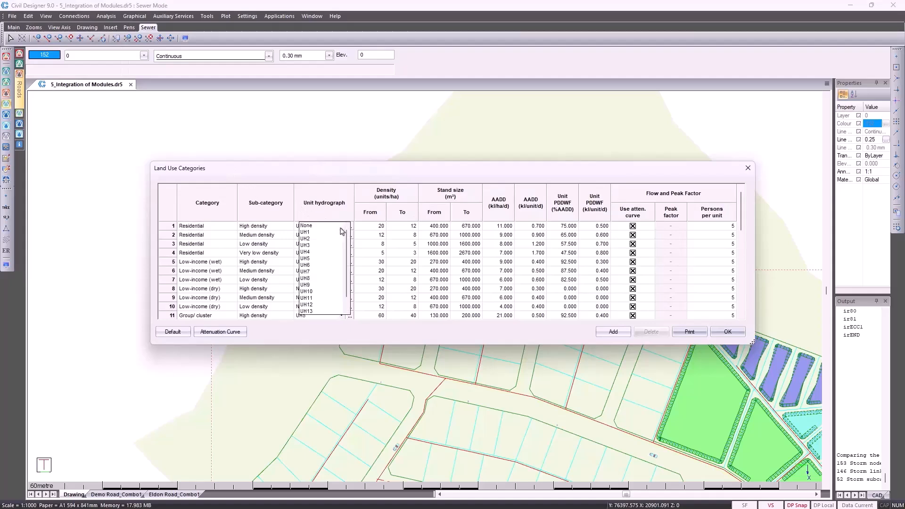
click(336, 215)
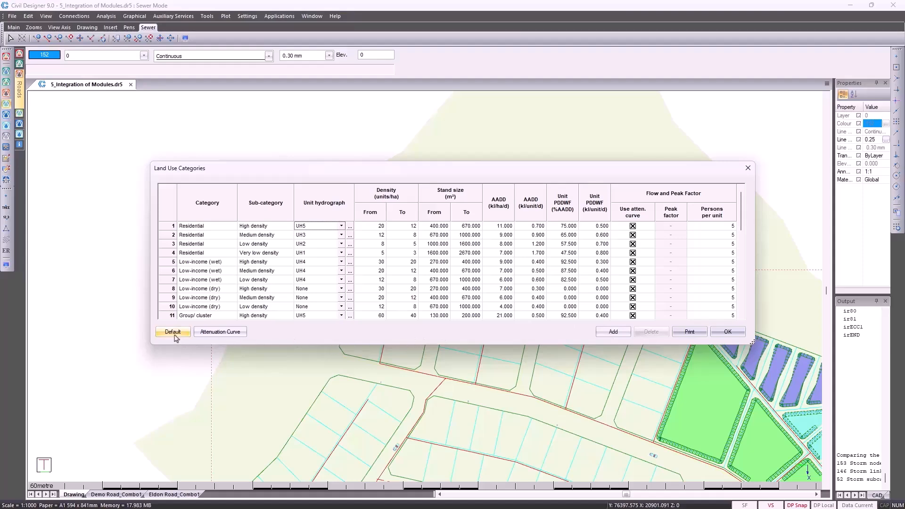
click(721, 336)
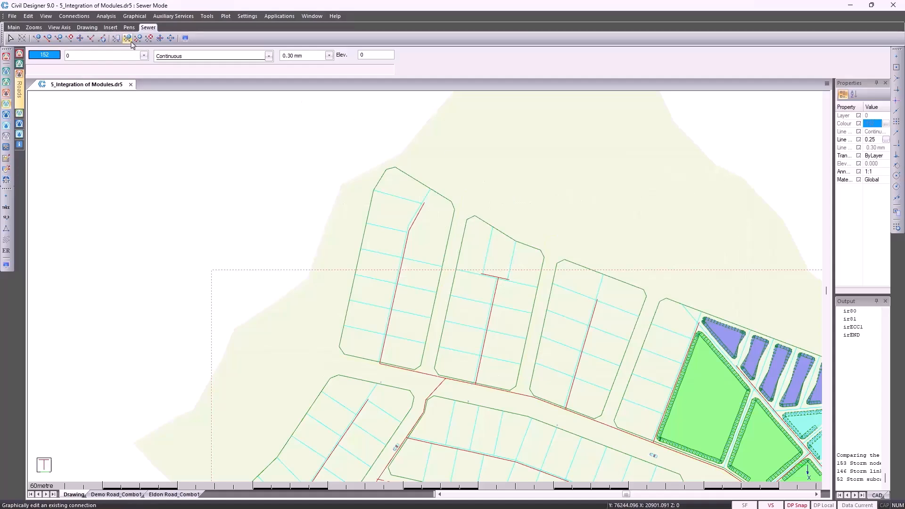
Step: Examine the unit inflow classes and the attenuation curve, and close the parameters without applying changes
click(28, 16)
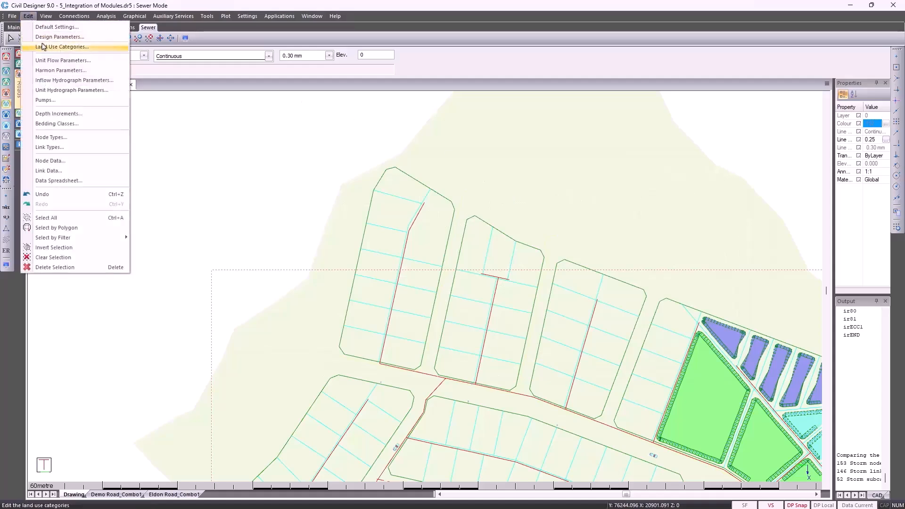
click(48, 60)
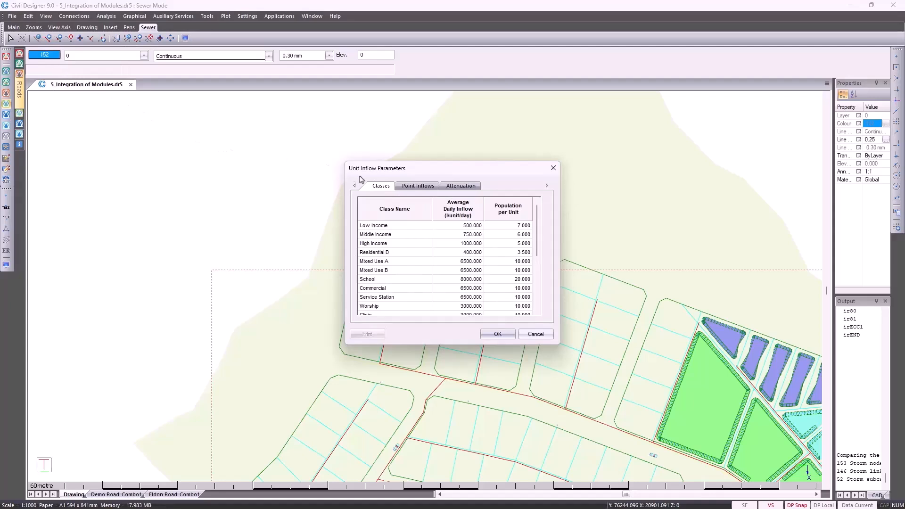
click(452, 188)
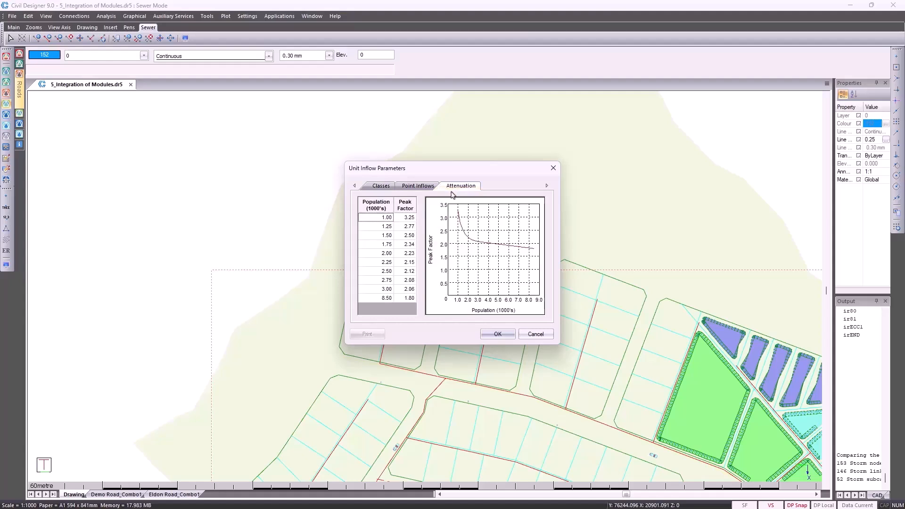
click(536, 334)
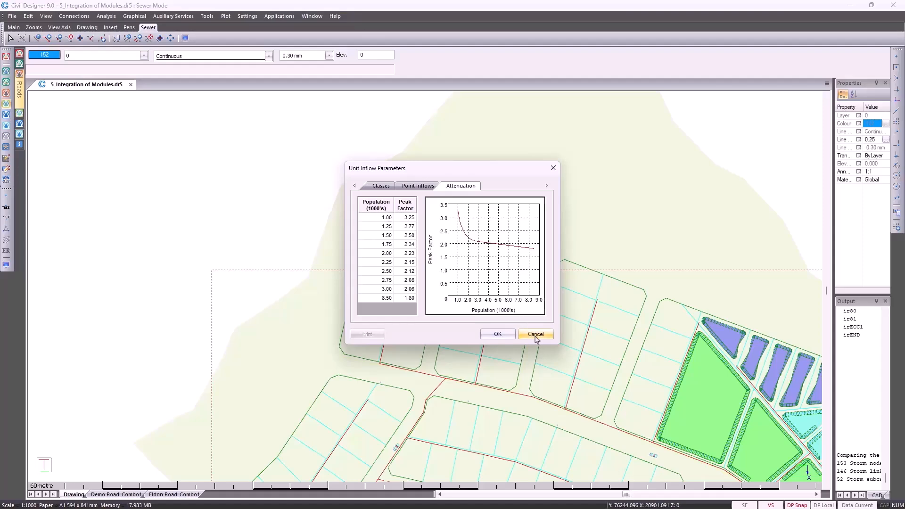
Step: Check the Harmon formula's design unit flow and contributors per dwelling unit, and close without applying changes
click(28, 17)
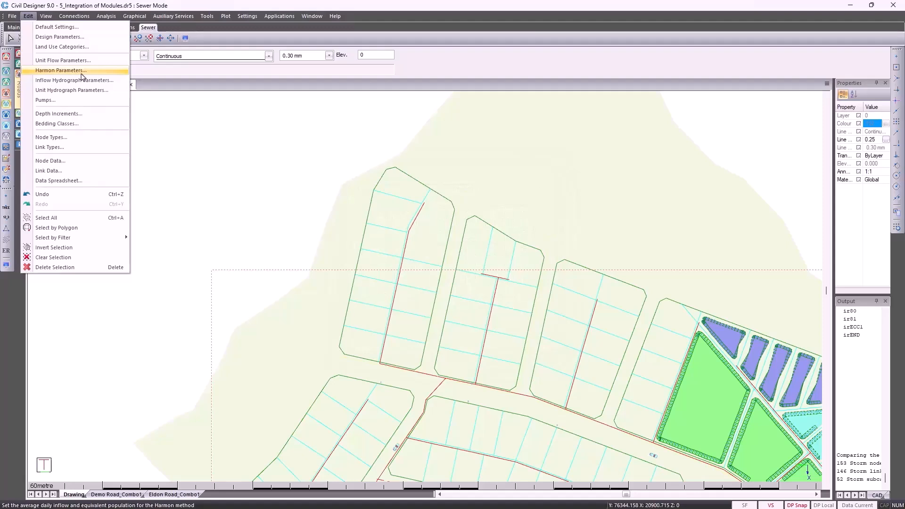
click(82, 73)
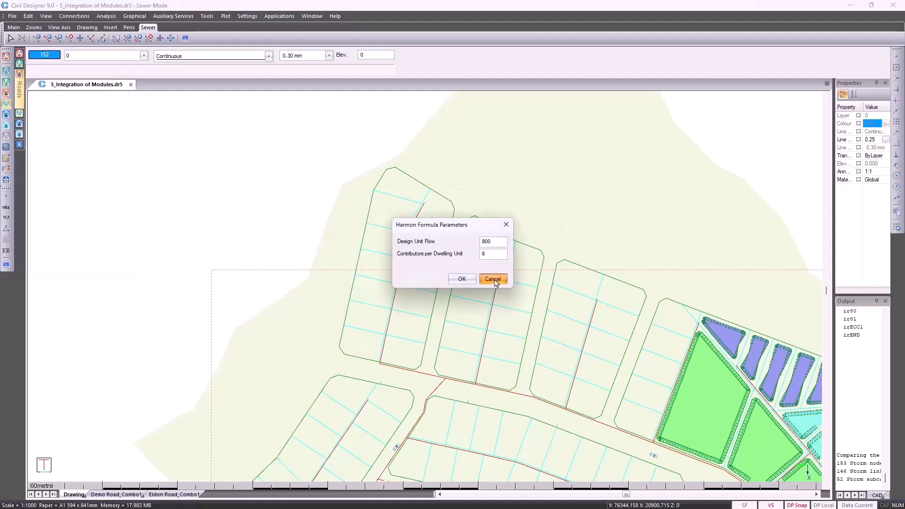
click(493, 280)
Step: Review the inflow hydrograph name list and view the Middle Income hydrograph's inflow rates and curve
click(29, 16)
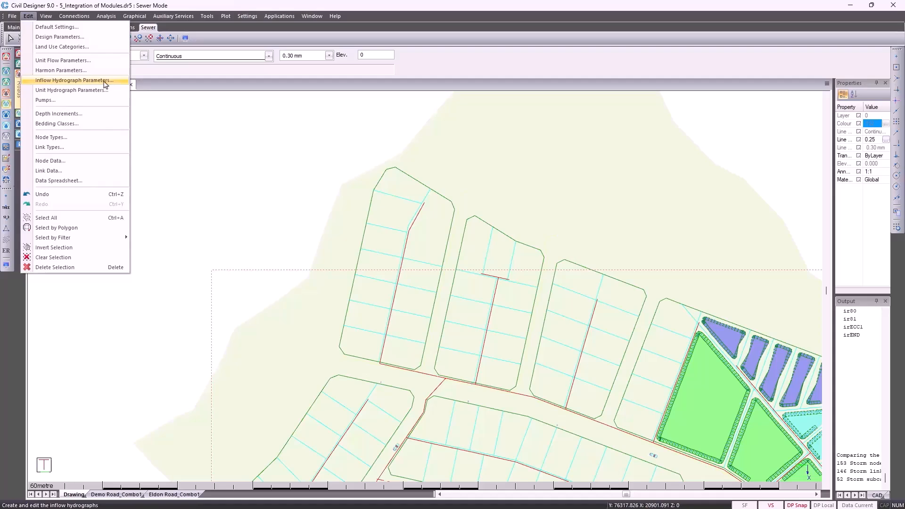
click(106, 84)
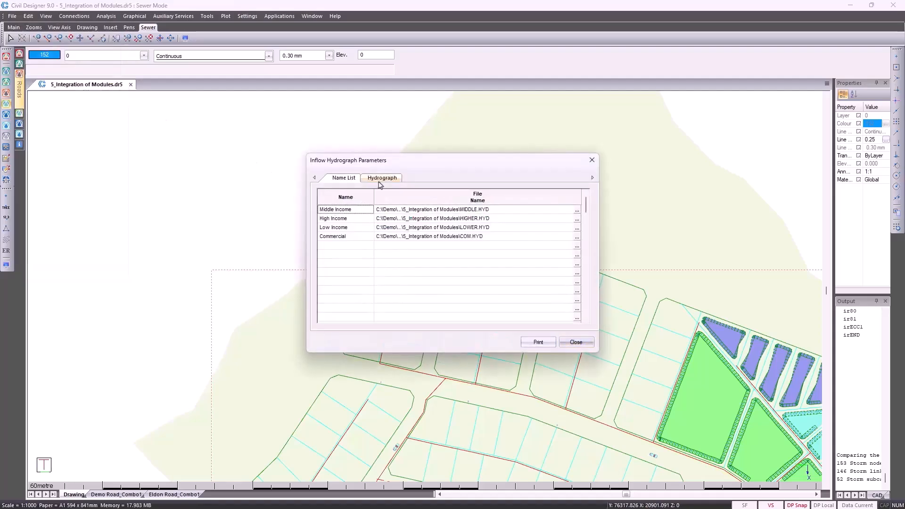
click(381, 182)
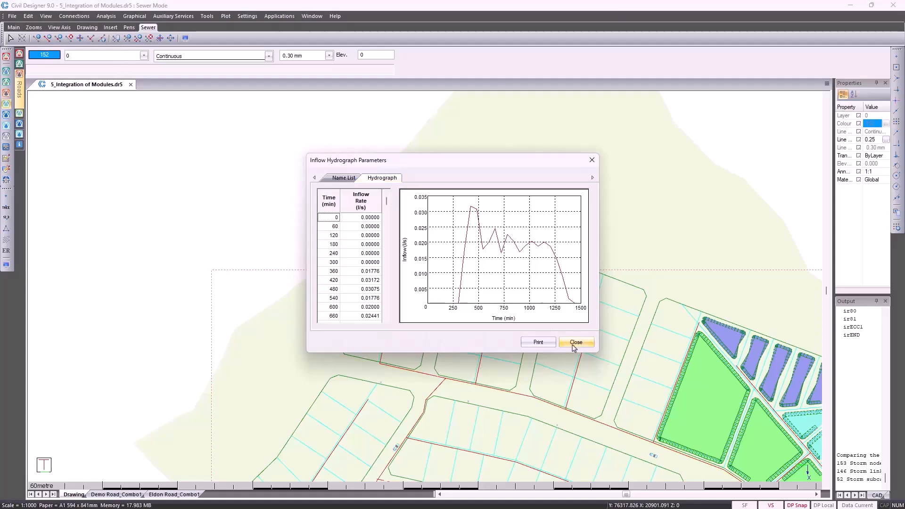
click(576, 343)
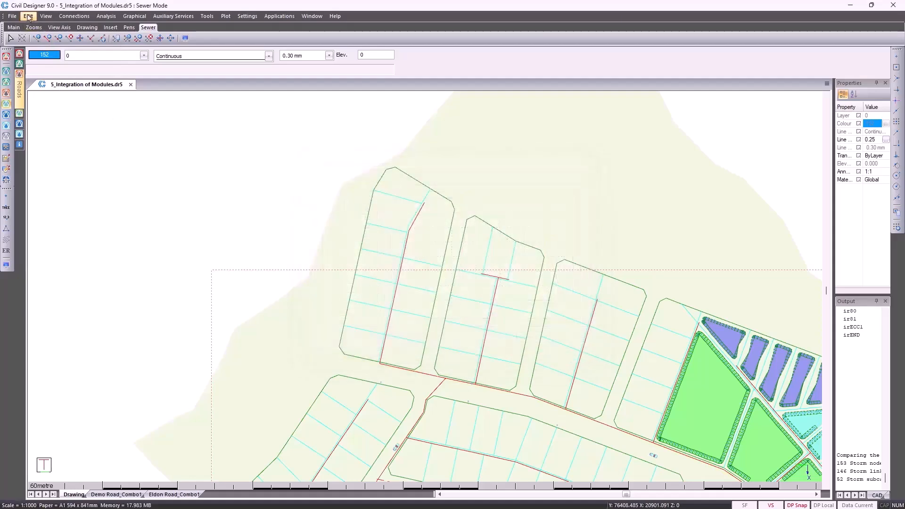
Step: Examine the unit hydrograph parameters and compare the flow graphs of the hydrograph types from UH1 onwards
click(28, 16)
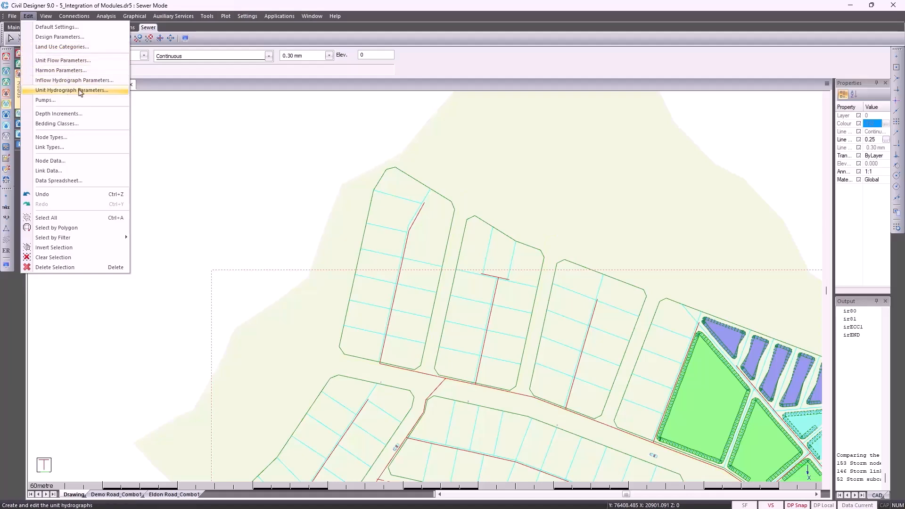
click(80, 91)
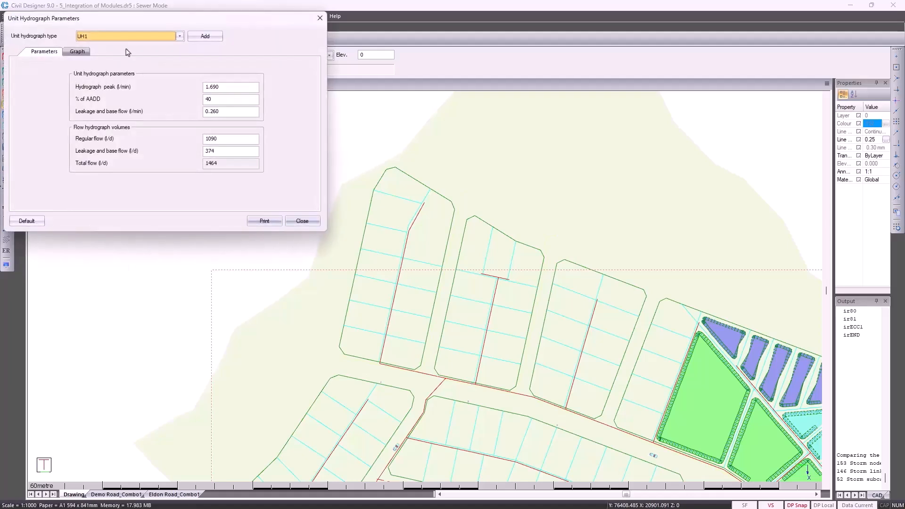
click(88, 52)
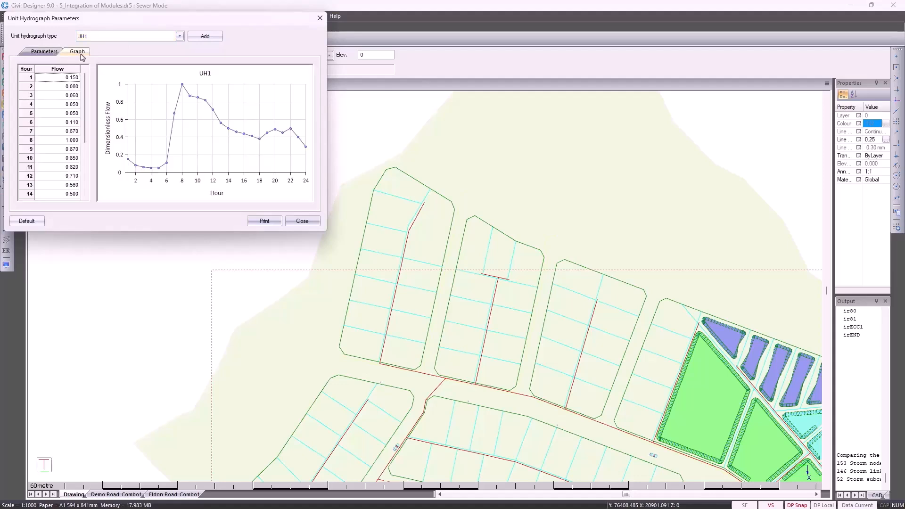
click(130, 38)
click(131, 39)
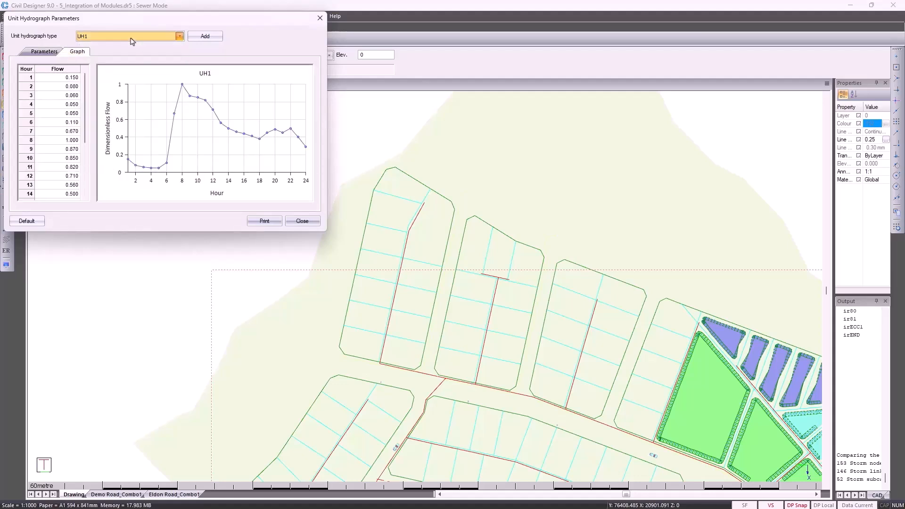
scroll(130, 38, down, 1)
scroll(132, 41, down, 1)
scroll(132, 42, down, 1)
scroll(132, 41, down, 1)
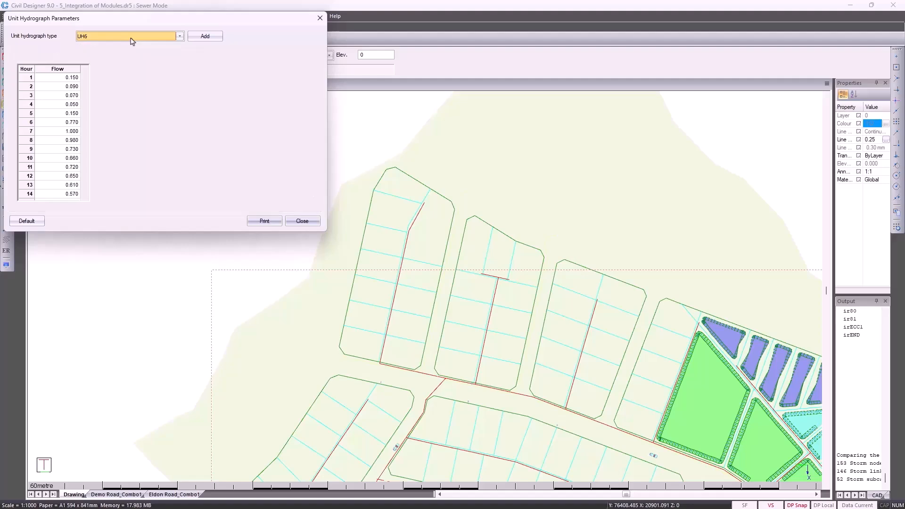
scroll(132, 42, down, 1)
click(298, 223)
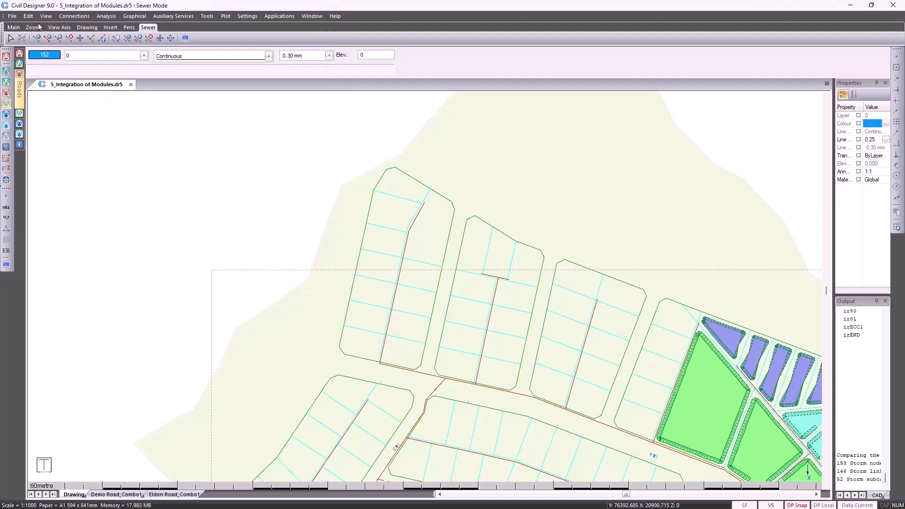
Step: Review the Pump1 station's suction and delivery pipe data, its sump settings and its pump settings
click(31, 18)
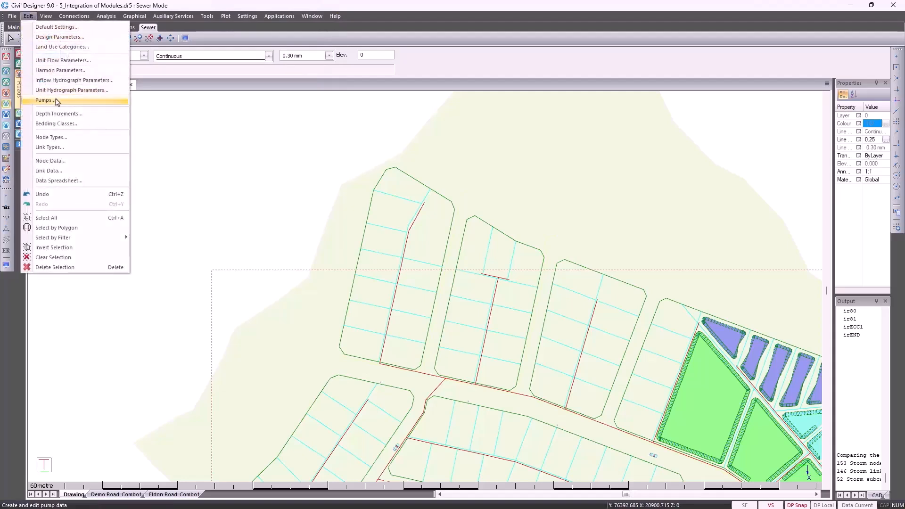
click(45, 101)
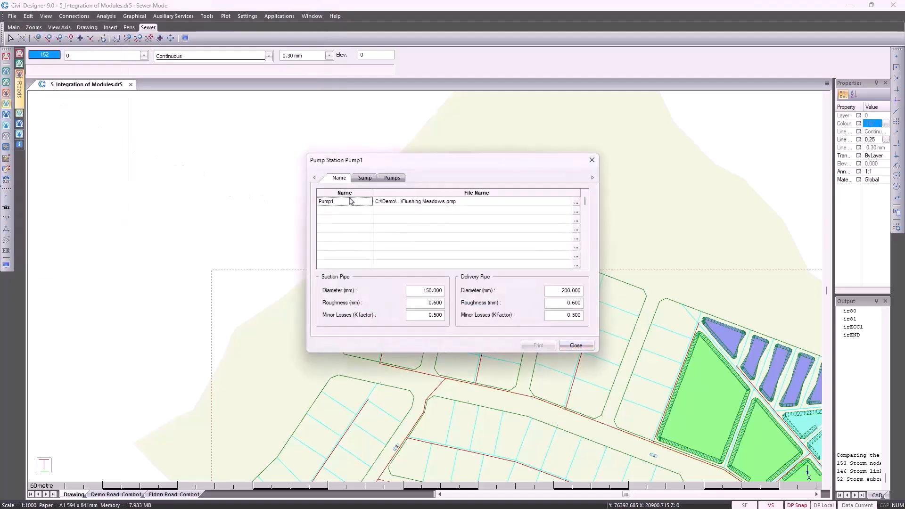
click(366, 181)
click(395, 178)
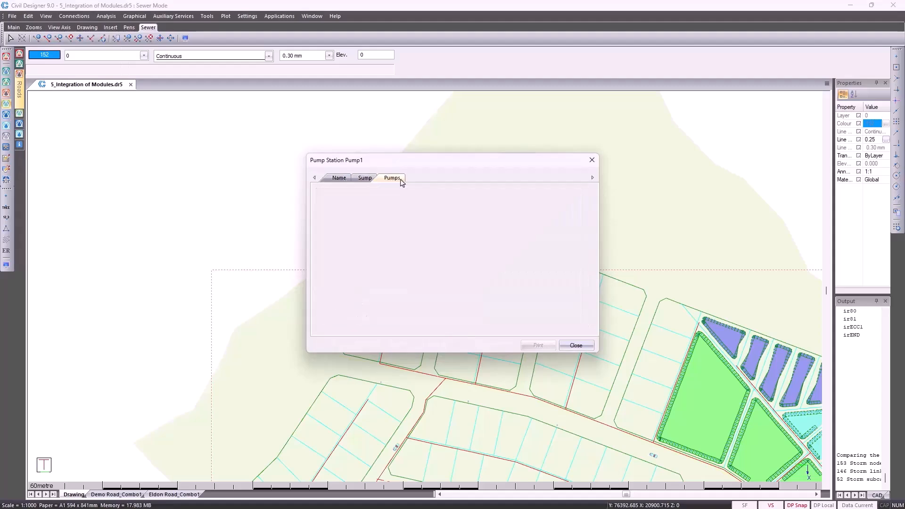
click(568, 345)
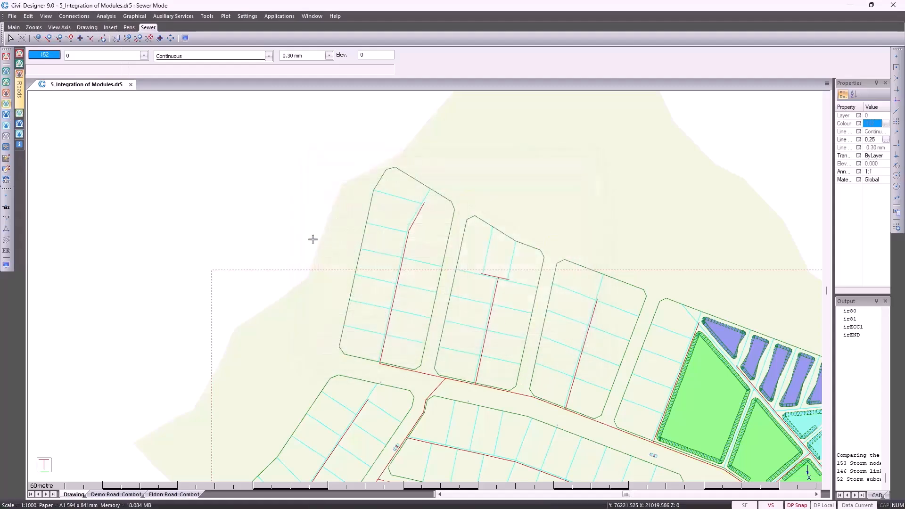
Step: Generate the excavation depth increments at a fixed 500 mm interval and apply them
click(29, 17)
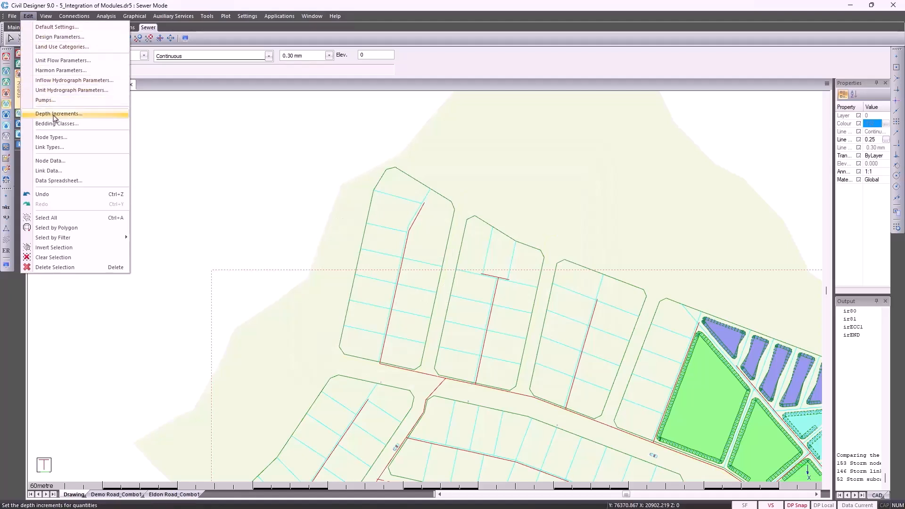
click(55, 118)
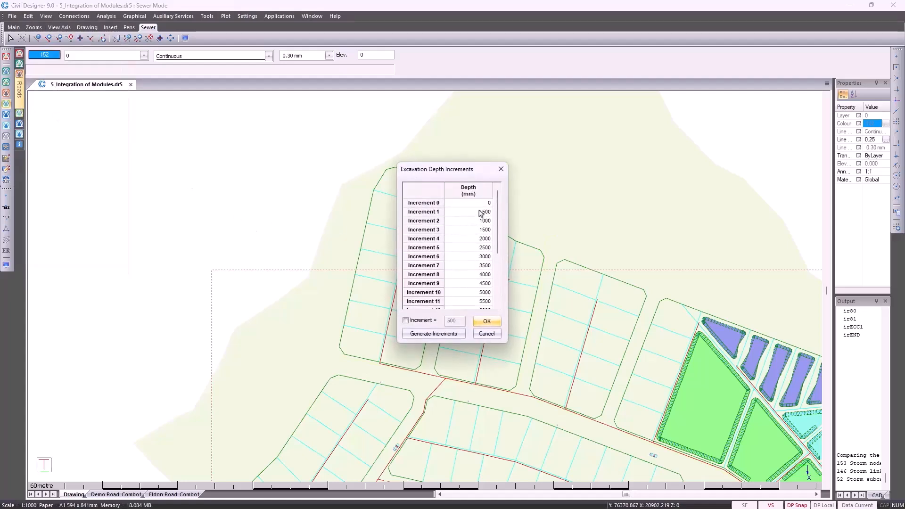
click(421, 322)
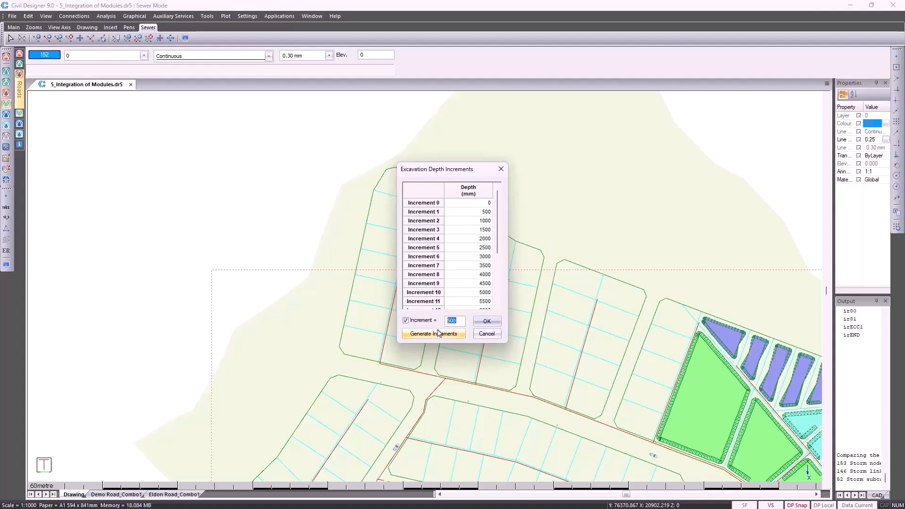
click(460, 334)
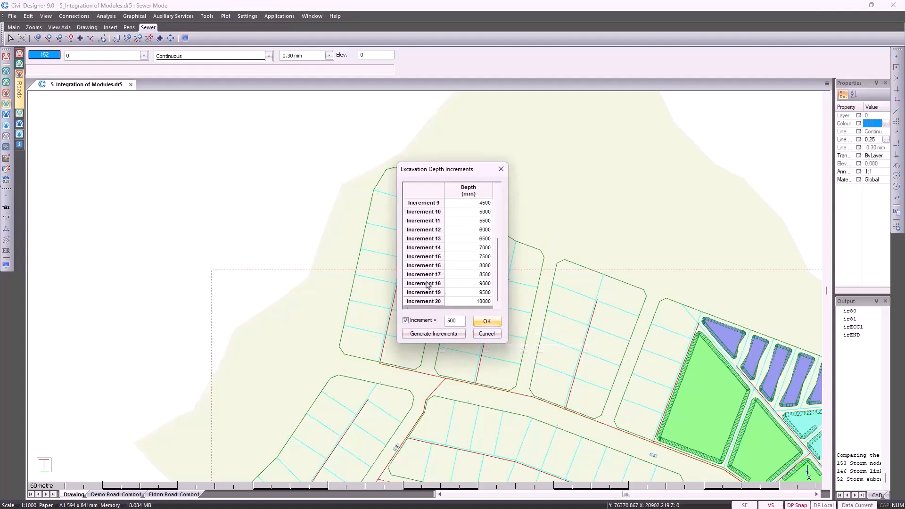
click(487, 321)
Step: Review the bedding class specifications and view the trench diagram for the Custom class
click(28, 16)
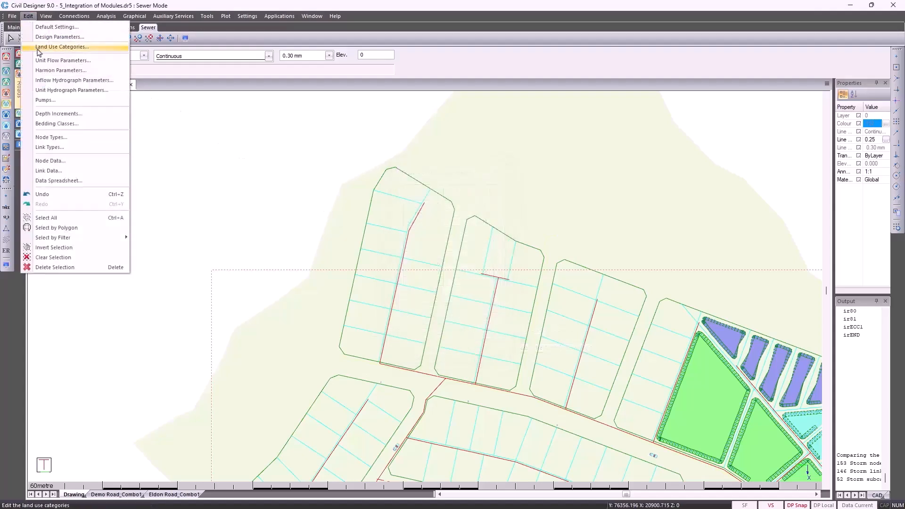
click(58, 125)
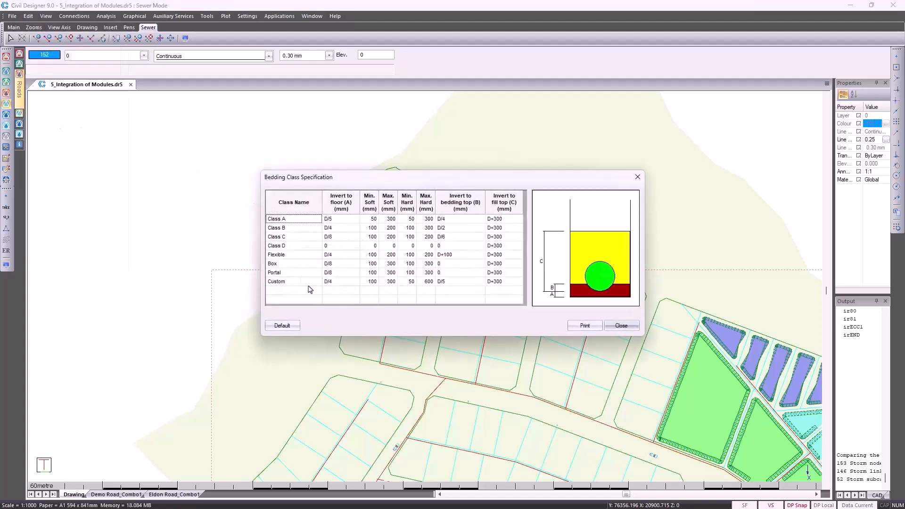
click(306, 283)
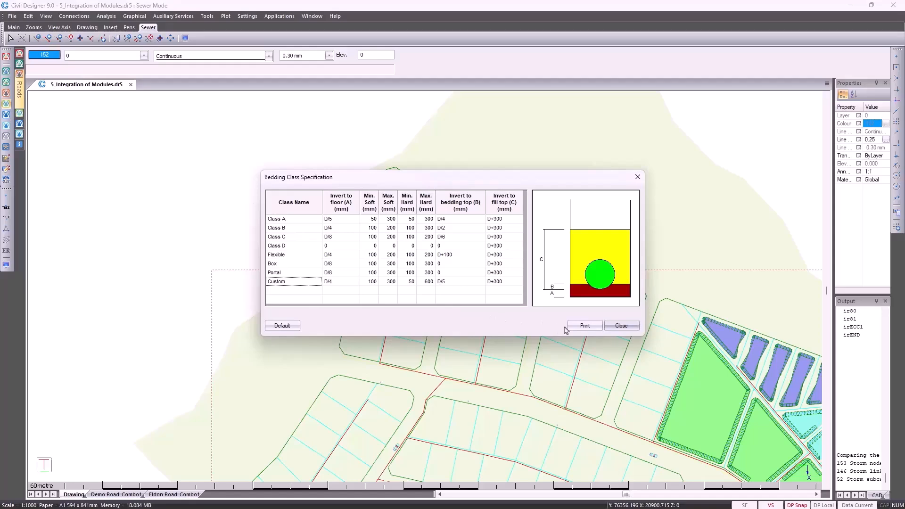
click(621, 326)
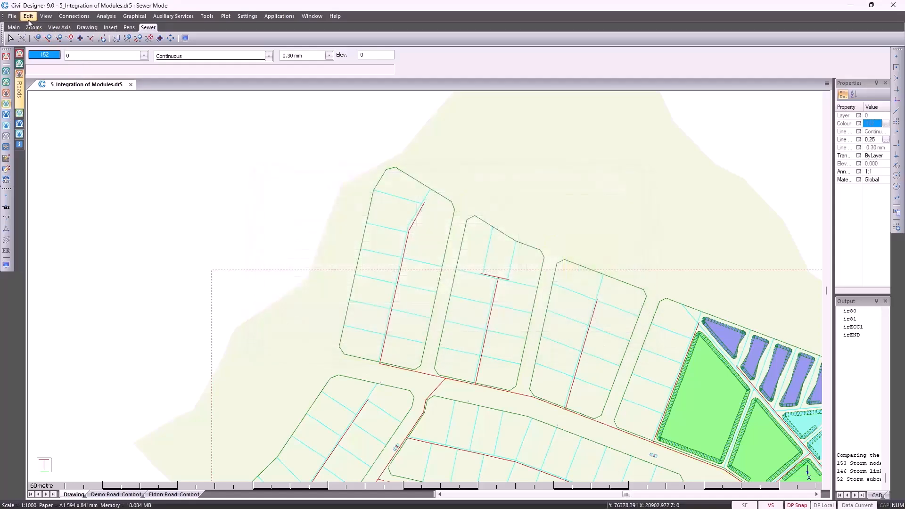
Step: Set the 1200 Round Precast node type to Brick material, Rectangular shape and a CoverTopSlab lid
click(28, 17)
click(56, 138)
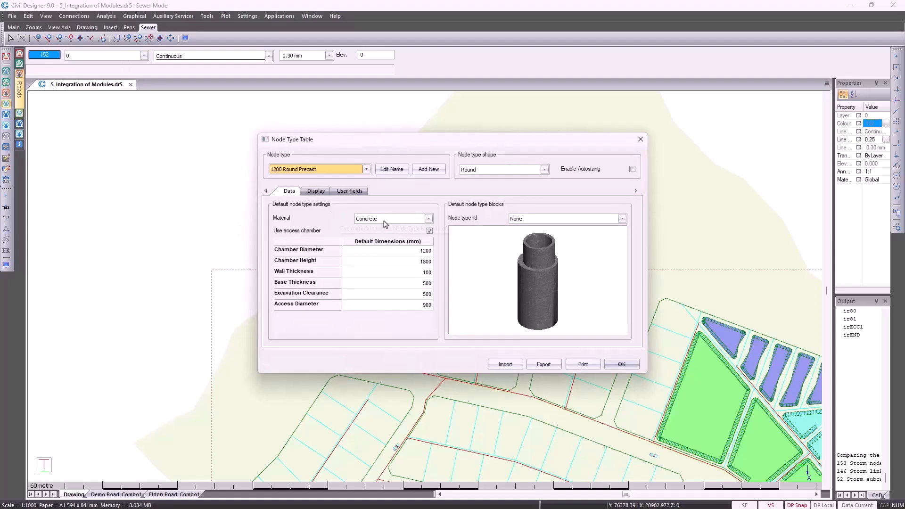
click(429, 219)
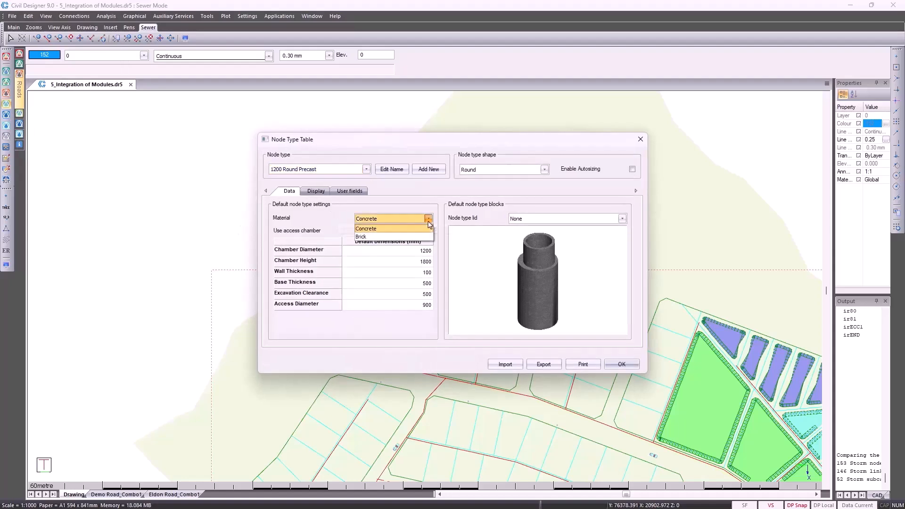
click(413, 230)
scroll(391, 223, down, 1)
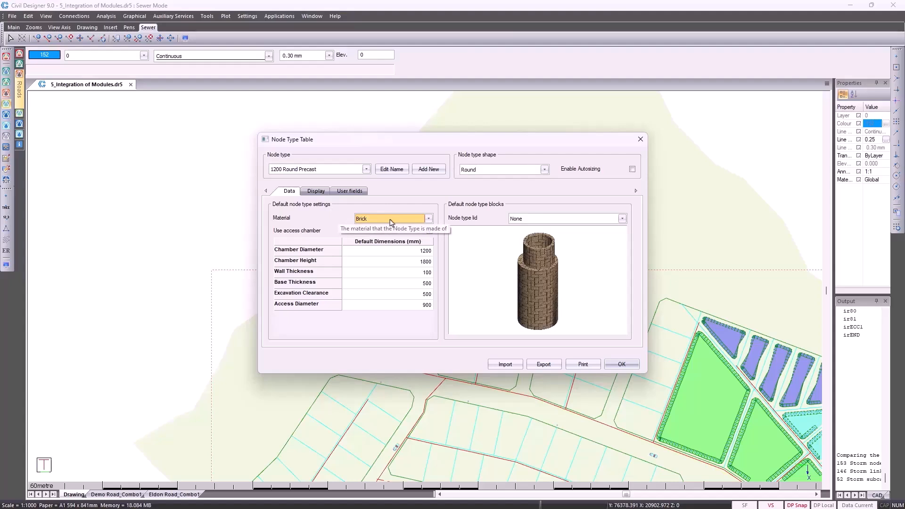
scroll(510, 173, down, 1)
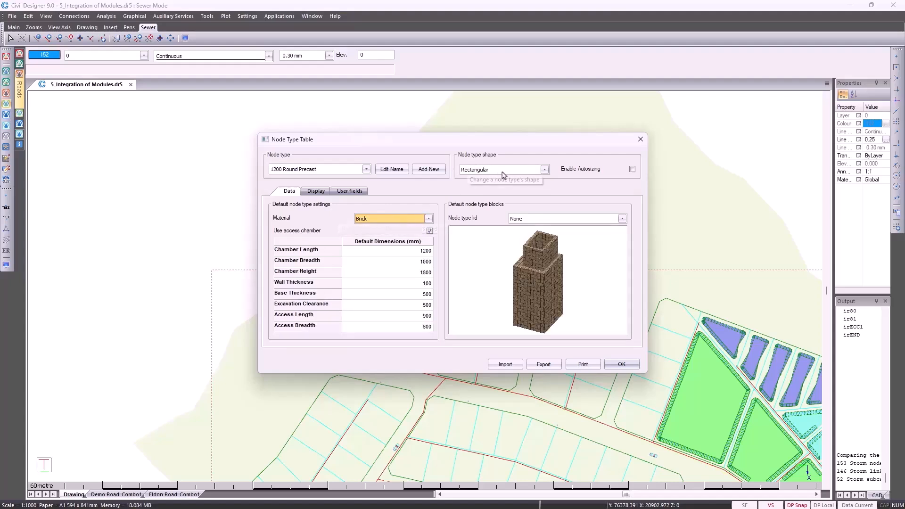
scroll(569, 224, down, 1)
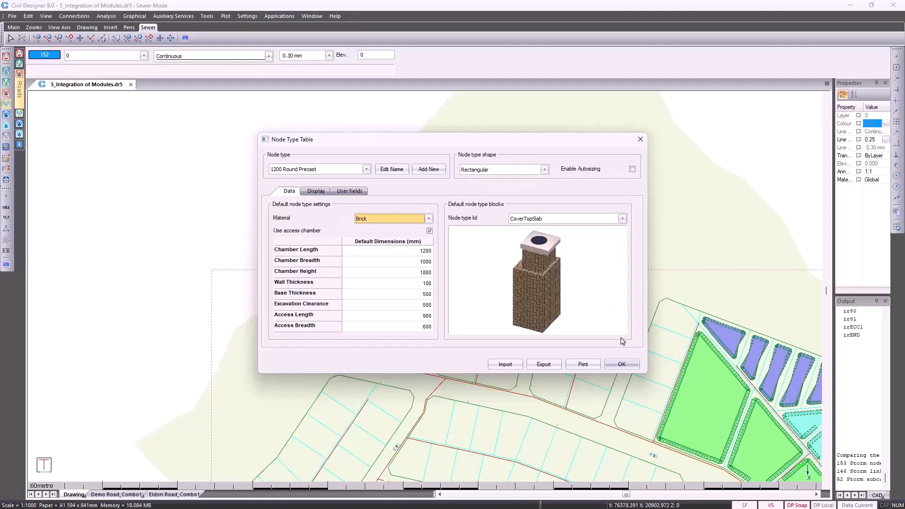
click(623, 364)
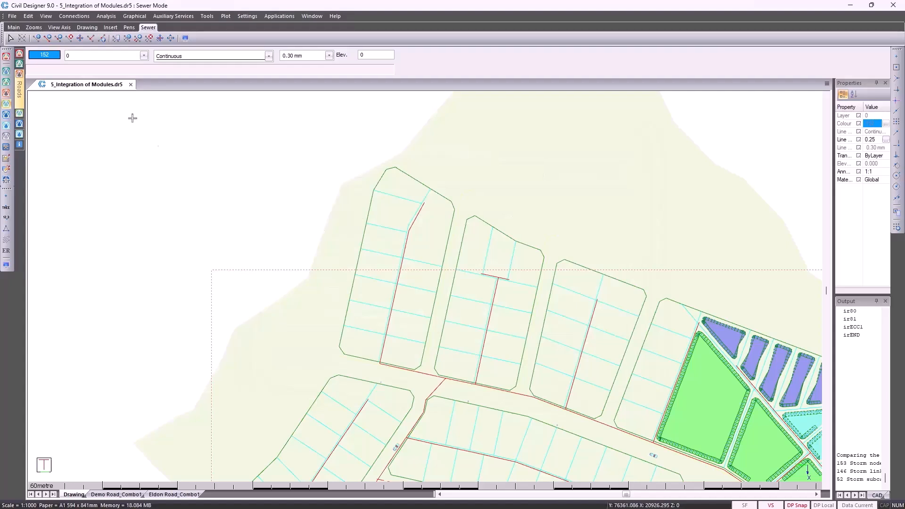
Step: Set the PVC-U link table's type to Custom and close the link type settings
click(27, 17)
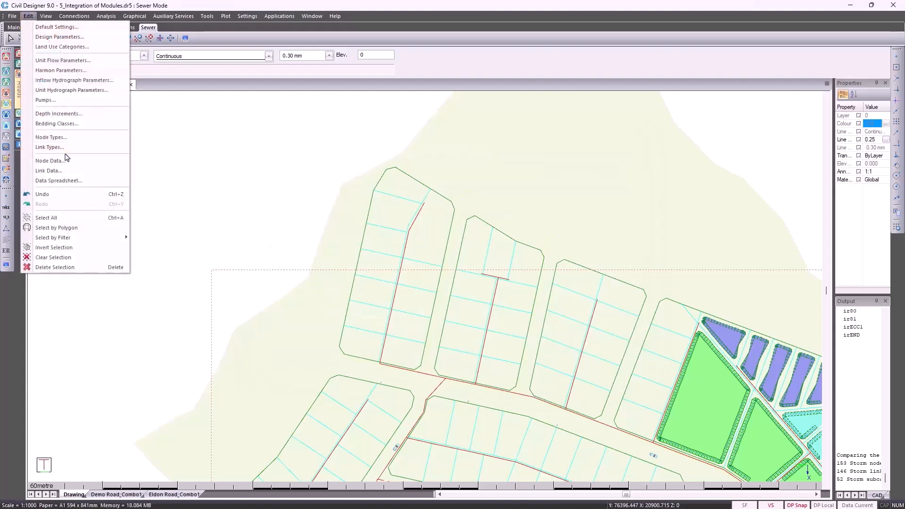
click(63, 149)
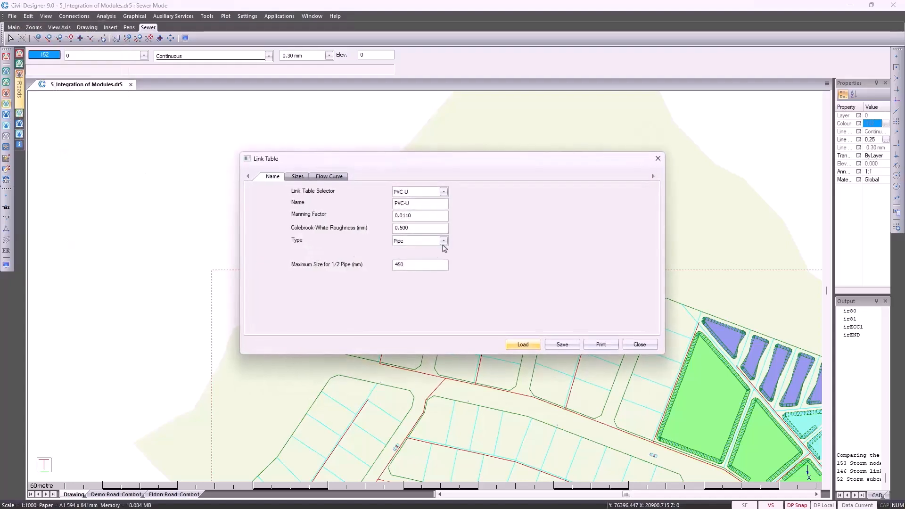
click(444, 241)
click(436, 276)
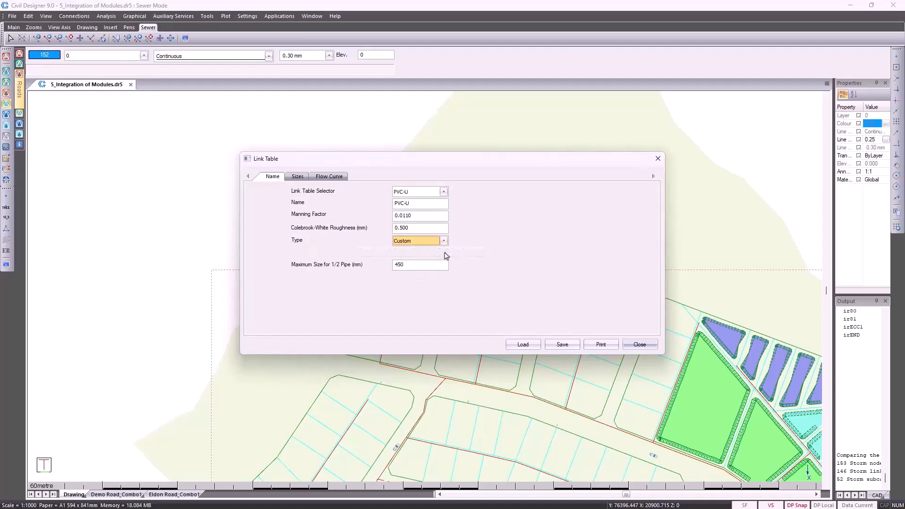
click(640, 344)
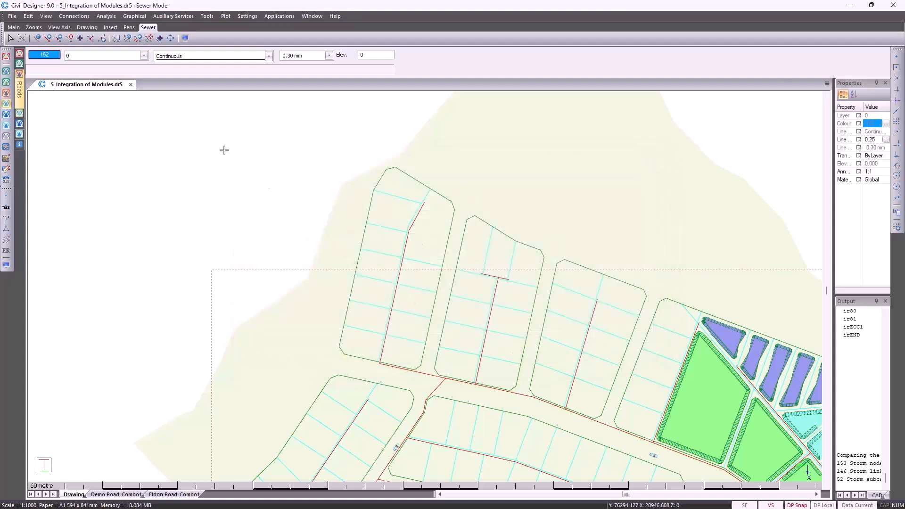
Step: Import the sewer network by converting drawing entities from layers Demo Sewer Outfall, Demo Sewer Node and Demo Sewer Link, with inverts and diameters set to none
click(28, 16)
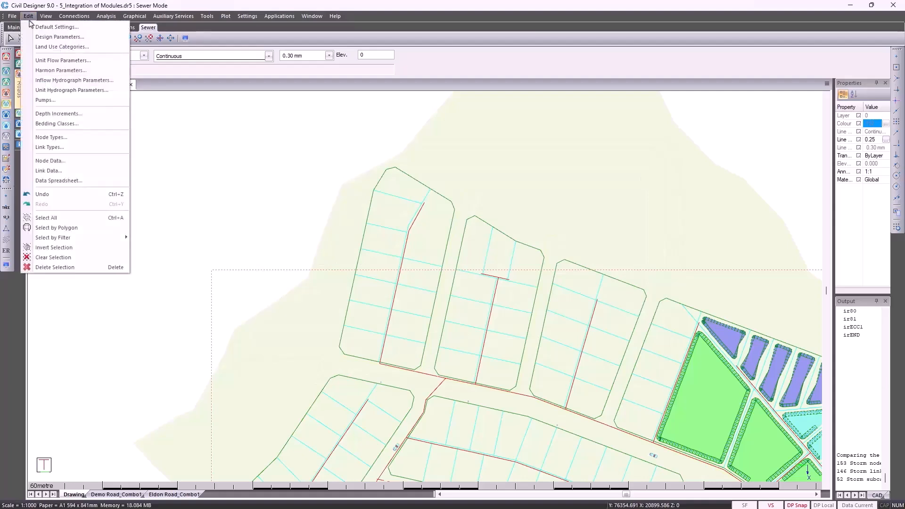
click(12, 16)
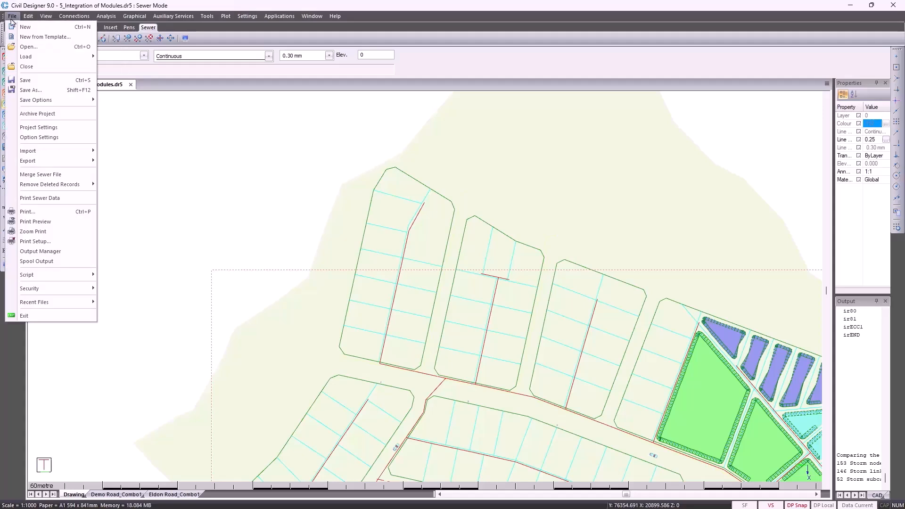
mouse_move(44, 155)
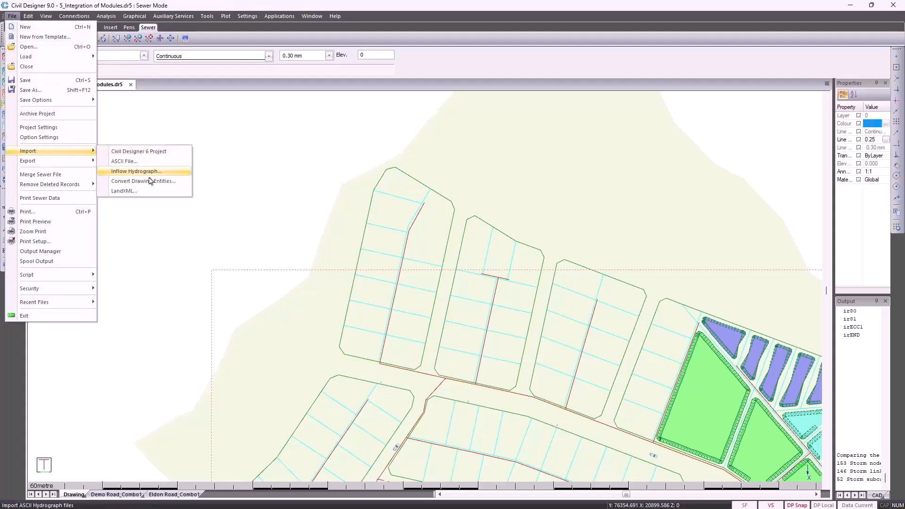
click(149, 181)
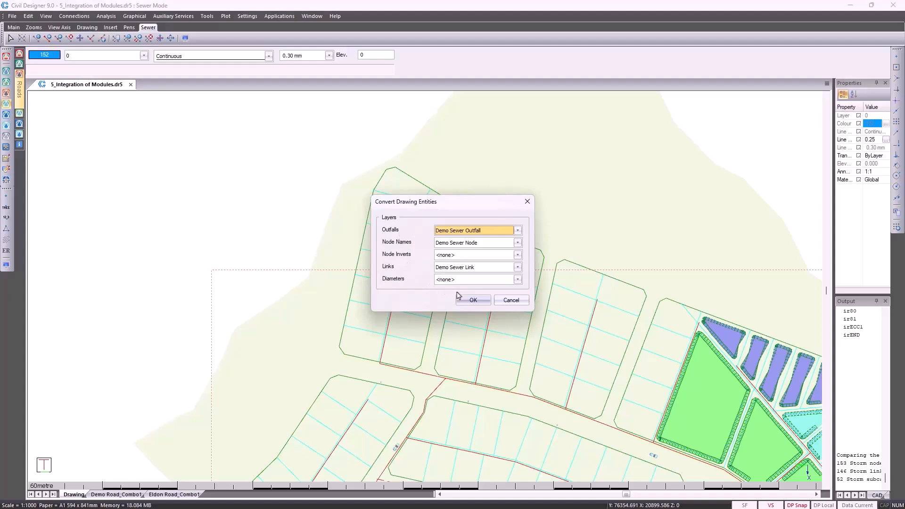
click(473, 301)
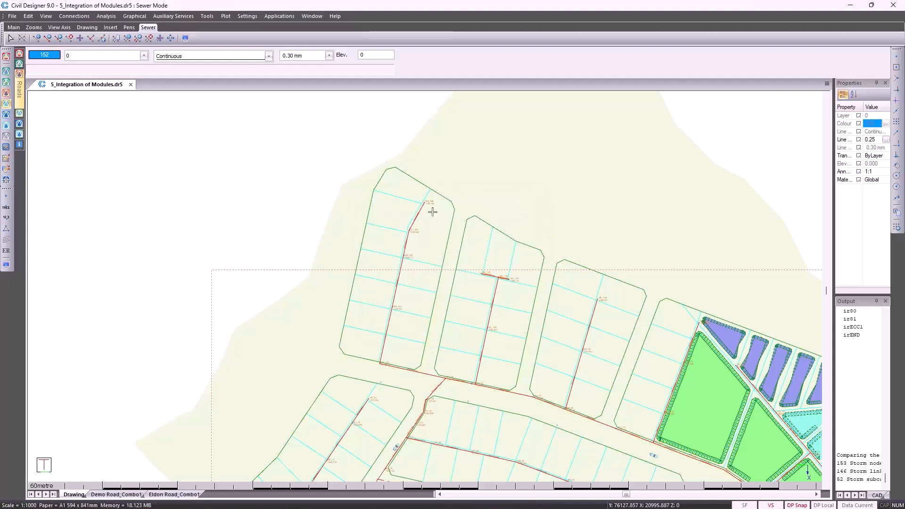
Step: Review the inflow data of manhole MH_104 and the classes available for Inflow 1, leaving it at None
scroll(430, 208, up, 3)
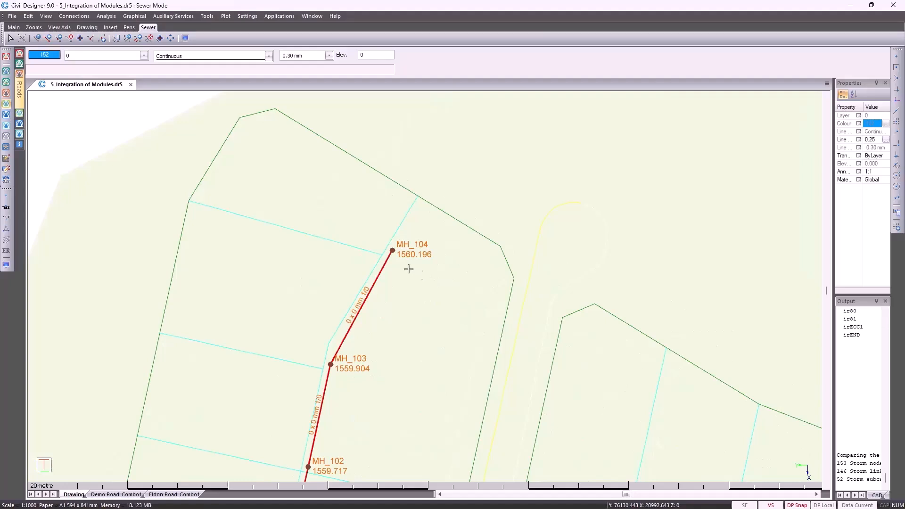
click(132, 17)
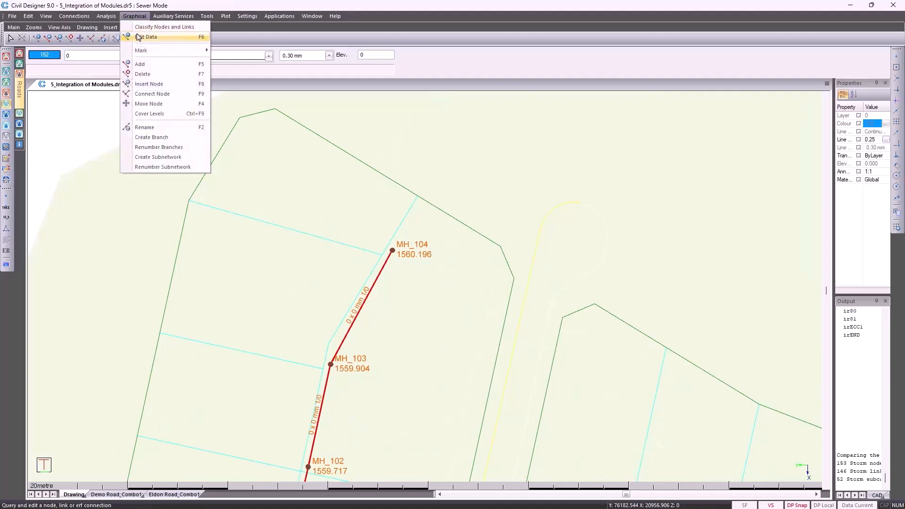
click(143, 37)
click(393, 249)
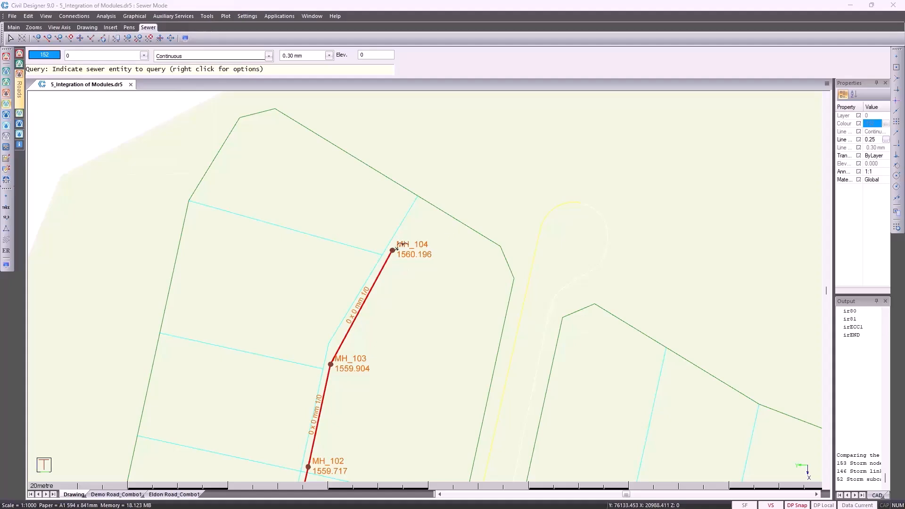
click(383, 140)
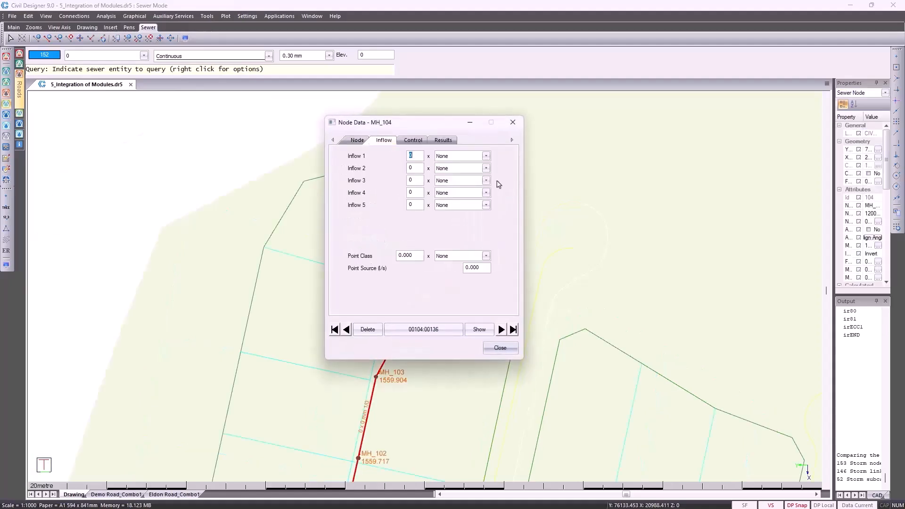
click(485, 157)
click(467, 164)
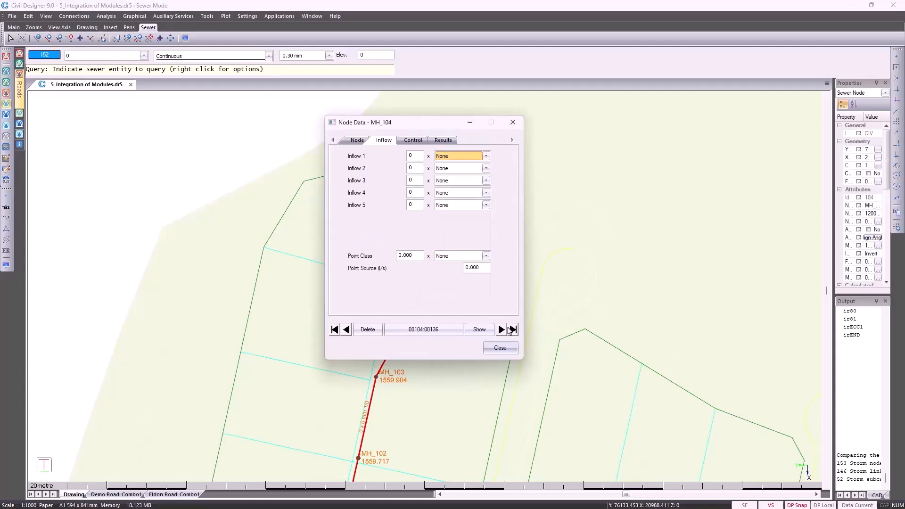
click(502, 350)
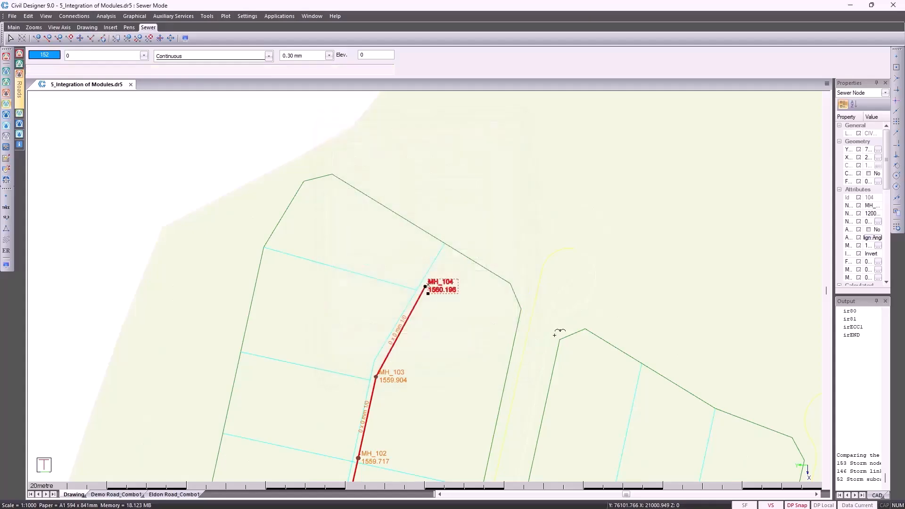
scroll(427, 286, down, 5)
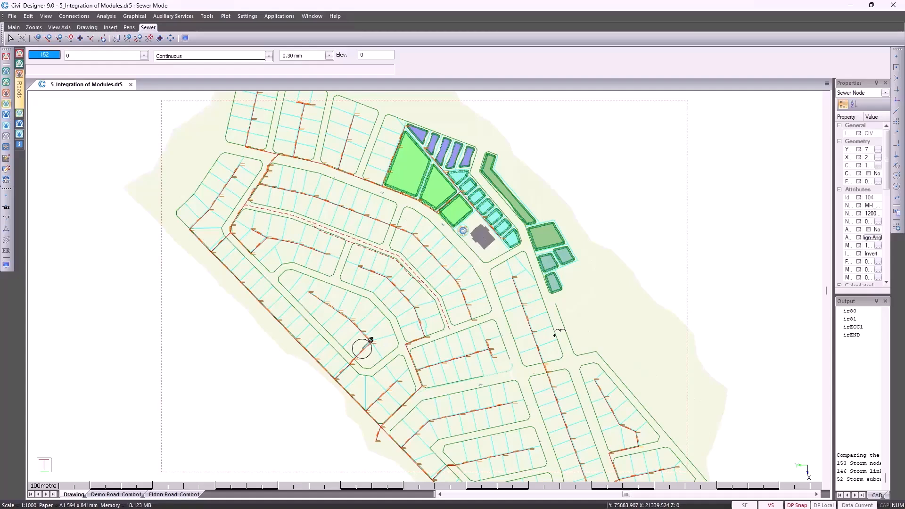
scroll(559, 333, down, 2)
key(Escape)
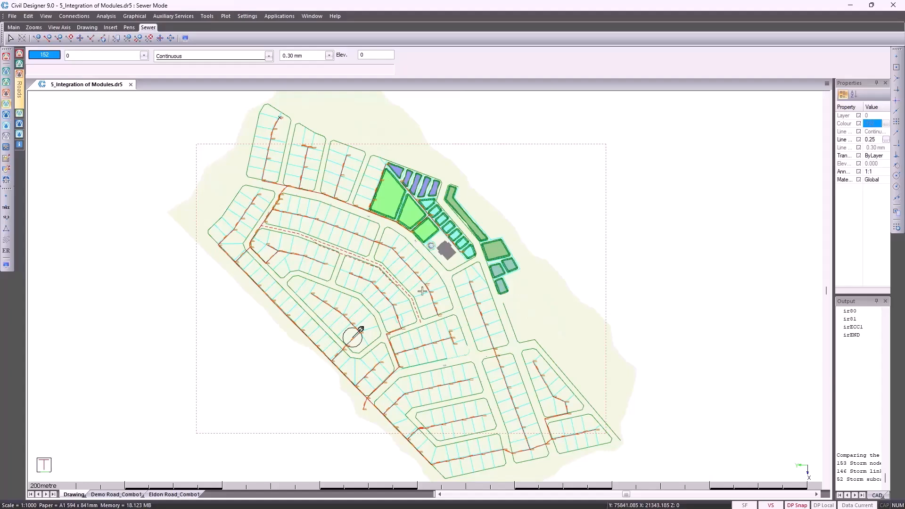
Step: In Survey mode, create parcels from the Stand Numbers layer with a 500 m search radius, 5000 m2 maximum area and 50 mm tolerance
click(6, 71)
click(268, 17)
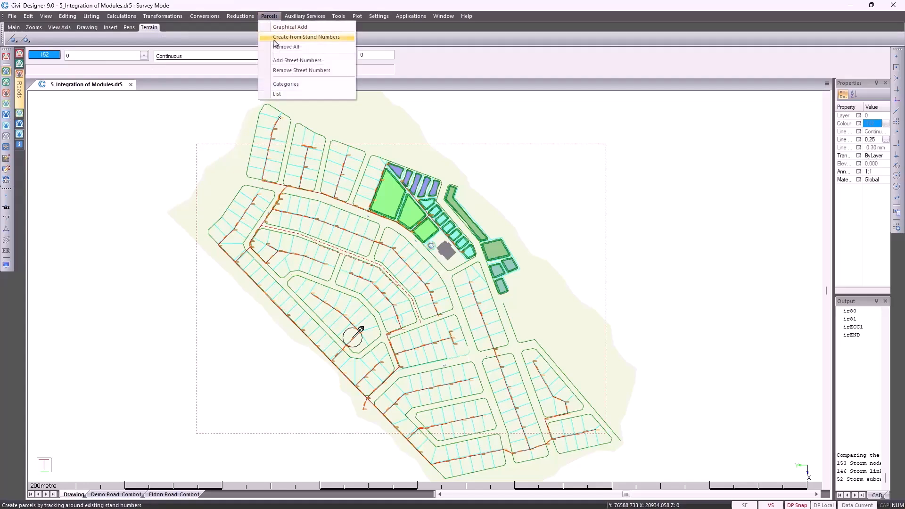
click(292, 37)
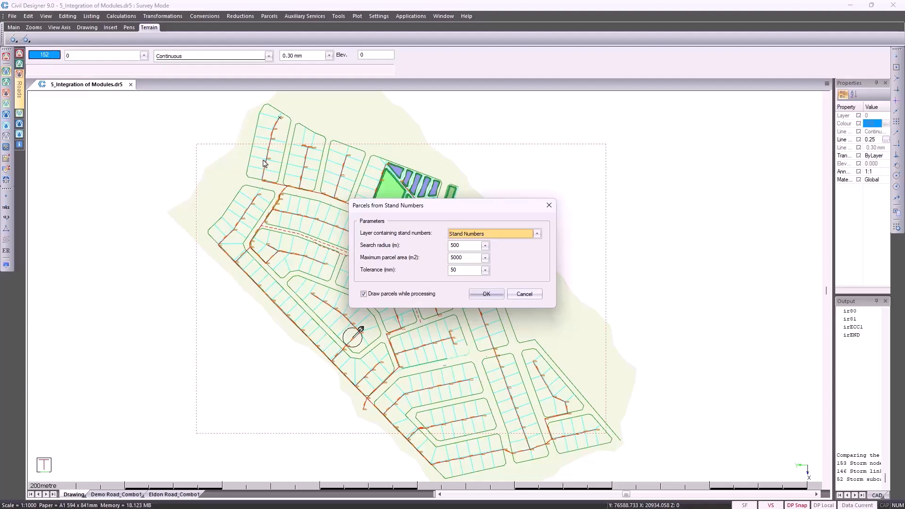
click(487, 295)
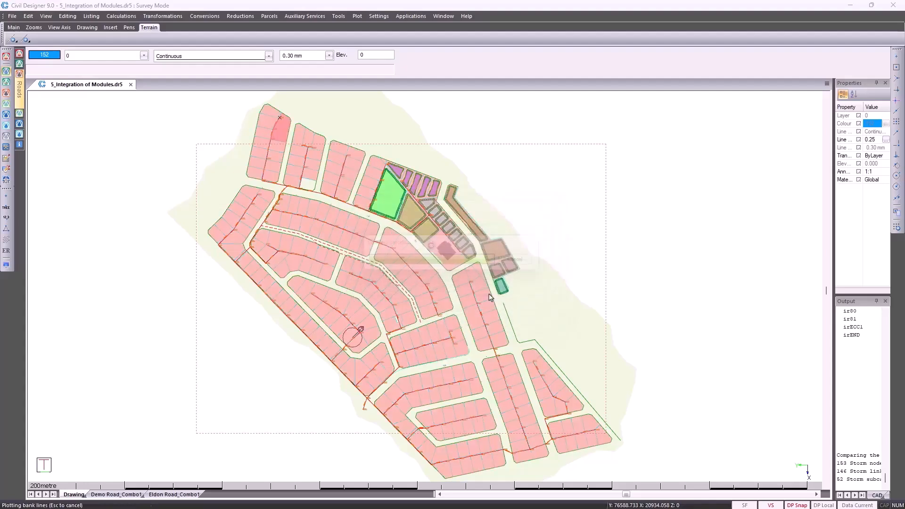
click(526, 295)
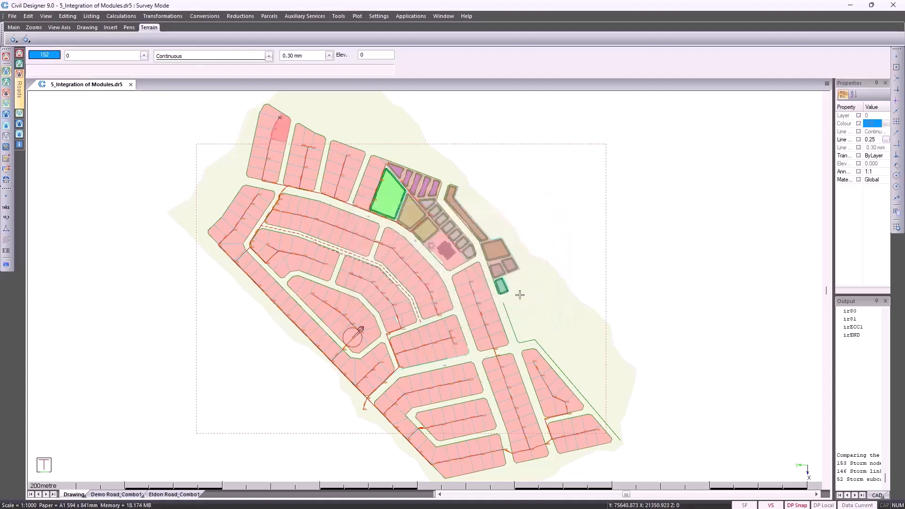
Step: Return to Sewer mode and set the connection defaults to sewer position In Road Reserve and unit flow inflow class Residential D
click(6, 104)
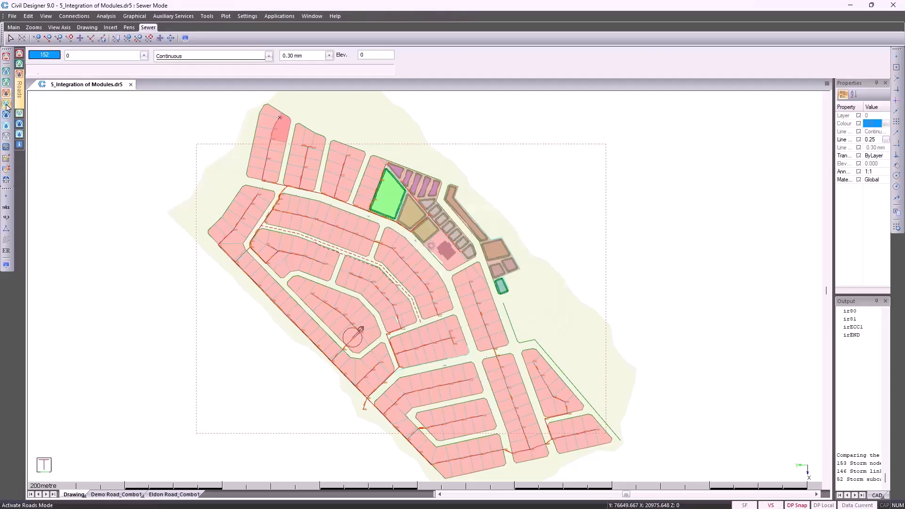
click(72, 17)
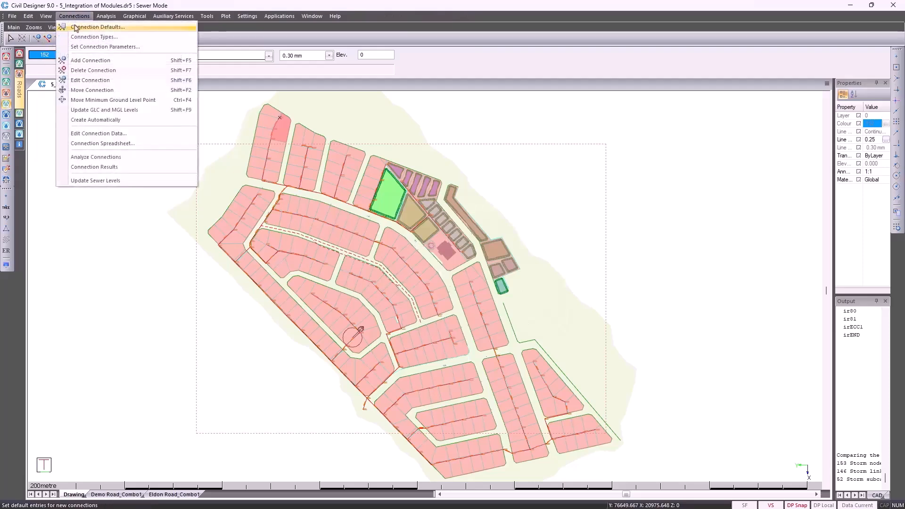
click(95, 27)
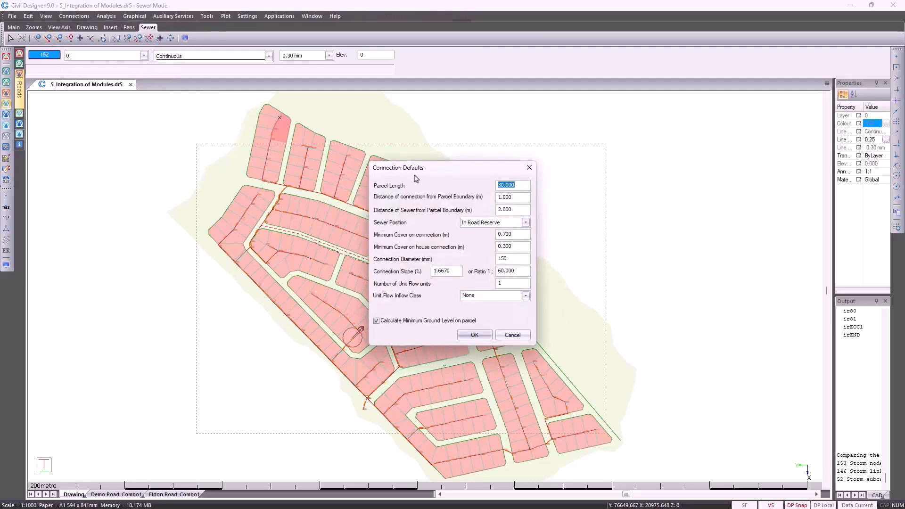
click(524, 224)
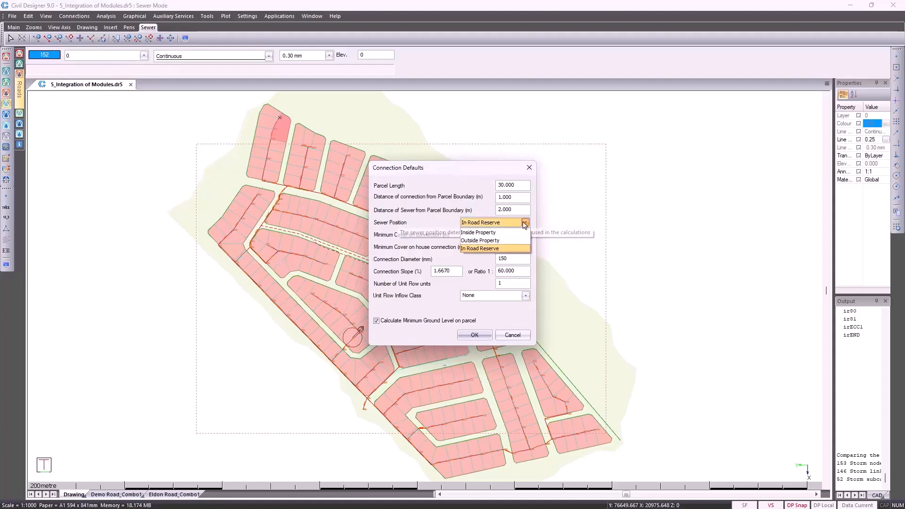
click(525, 224)
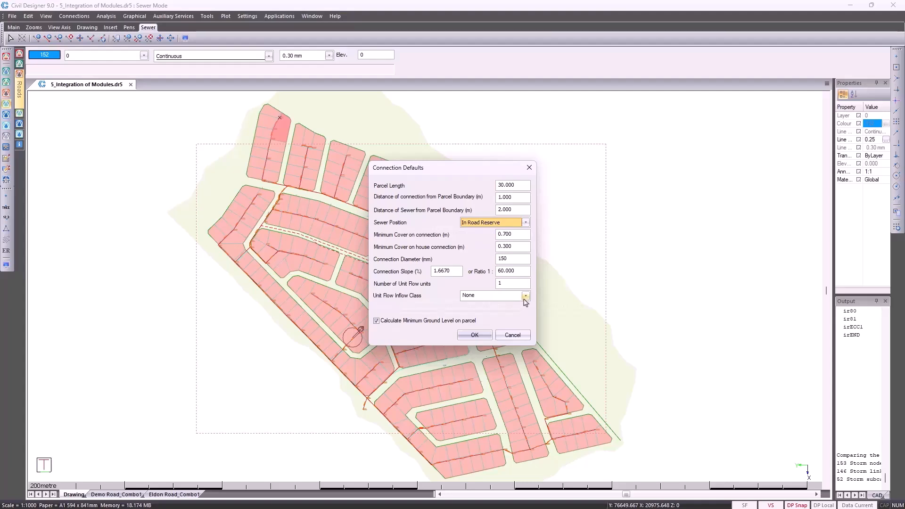
click(525, 299)
click(515, 339)
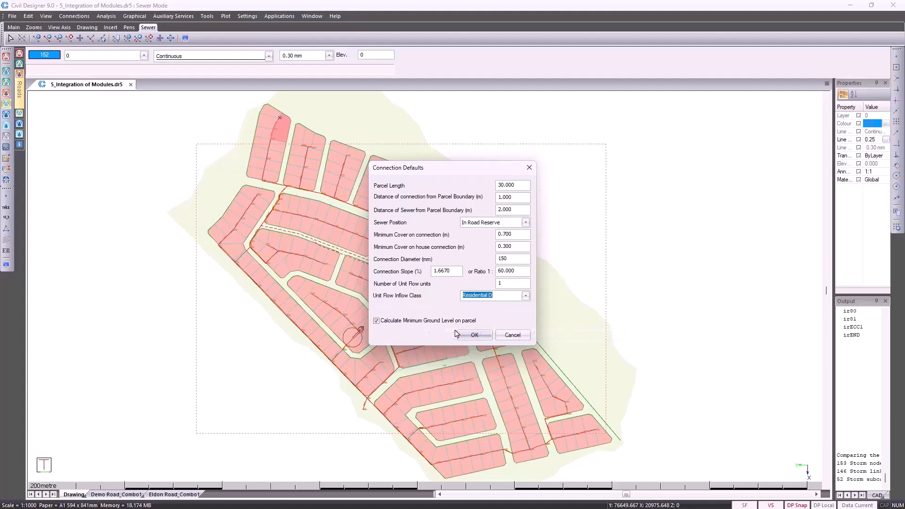
click(469, 336)
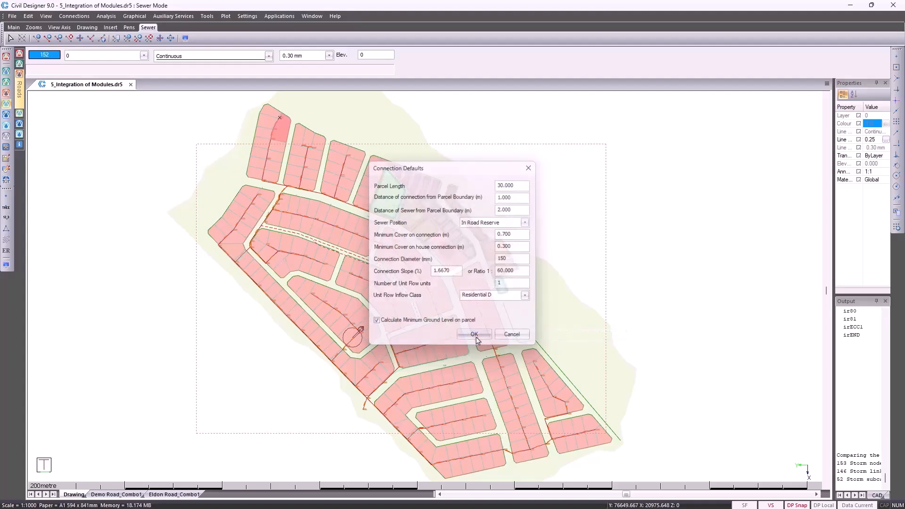
Step: Review the connection types' height difference limits between ILS and ILC, and accept them as they are
click(74, 16)
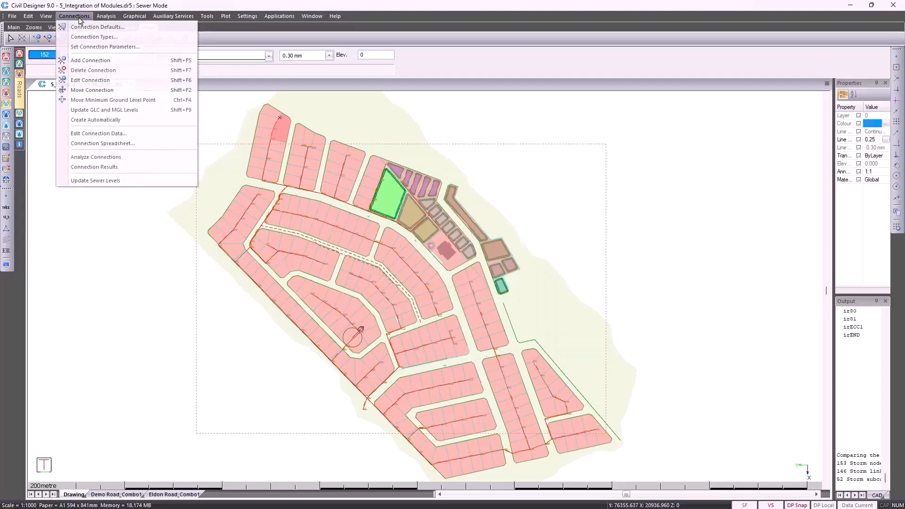
click(90, 37)
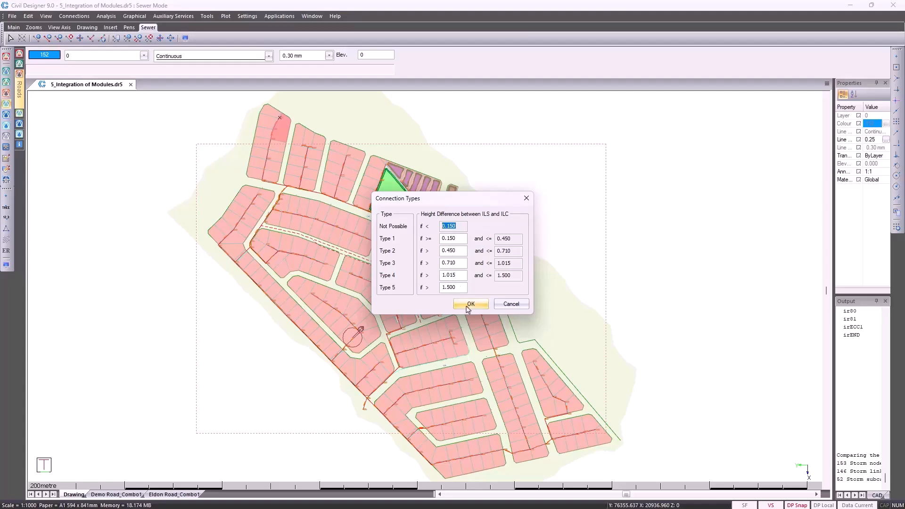
click(469, 304)
Step: Automatically create connections for the CIVD_PARCEL layer with a 1.150 m side offset and maximum length of 50 m or 80% of parcel depth, skipping the unconnected-parcel list
click(73, 17)
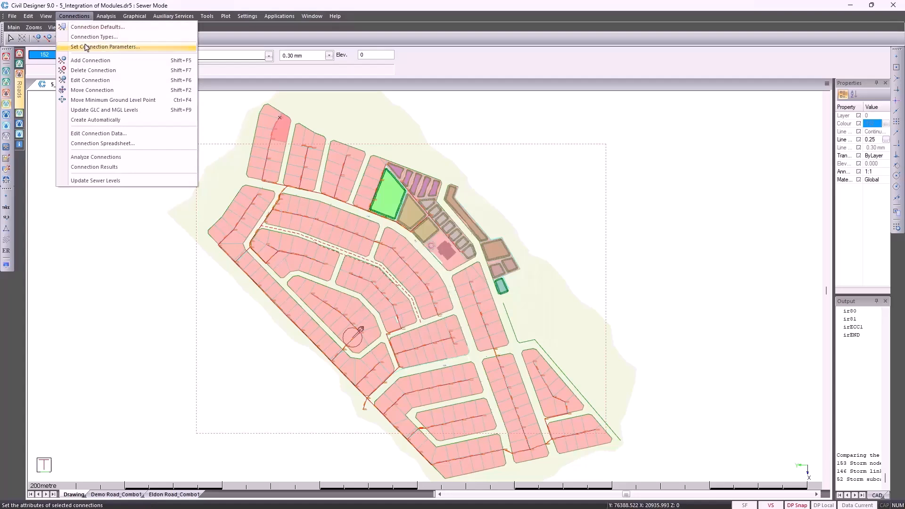
click(123, 121)
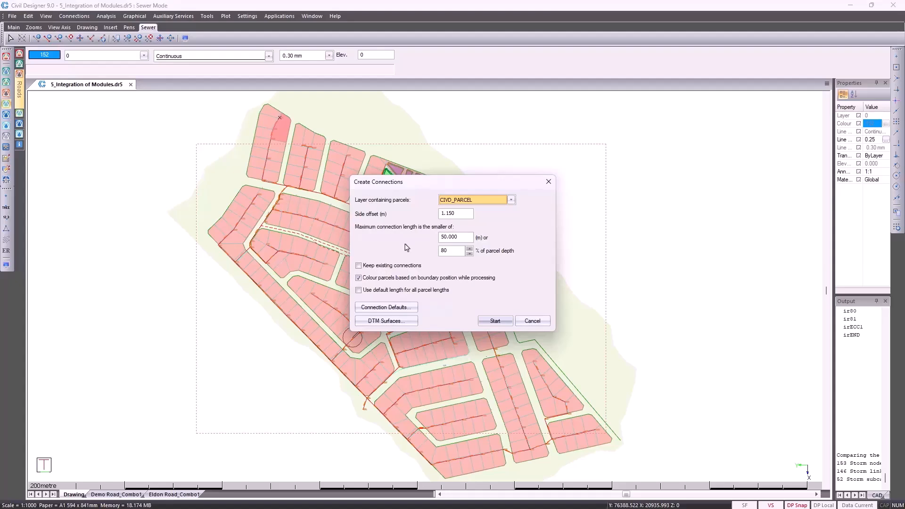
click(495, 321)
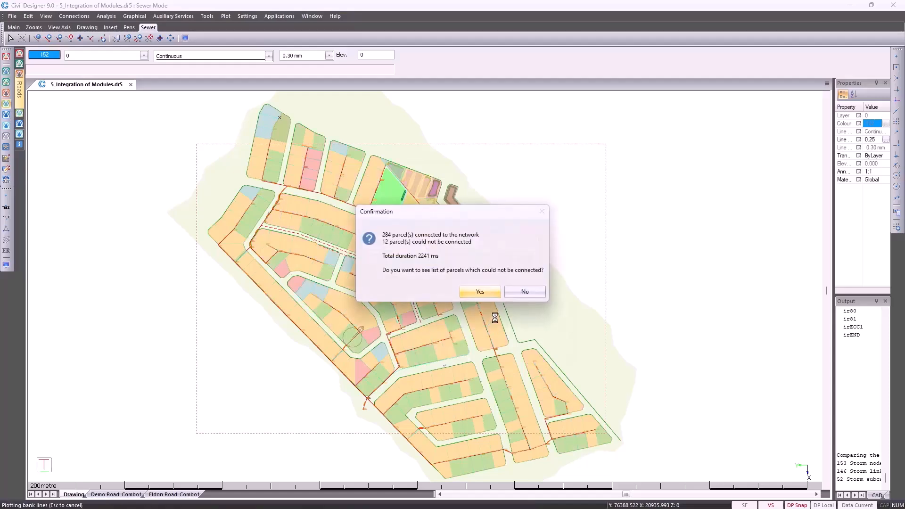
click(516, 293)
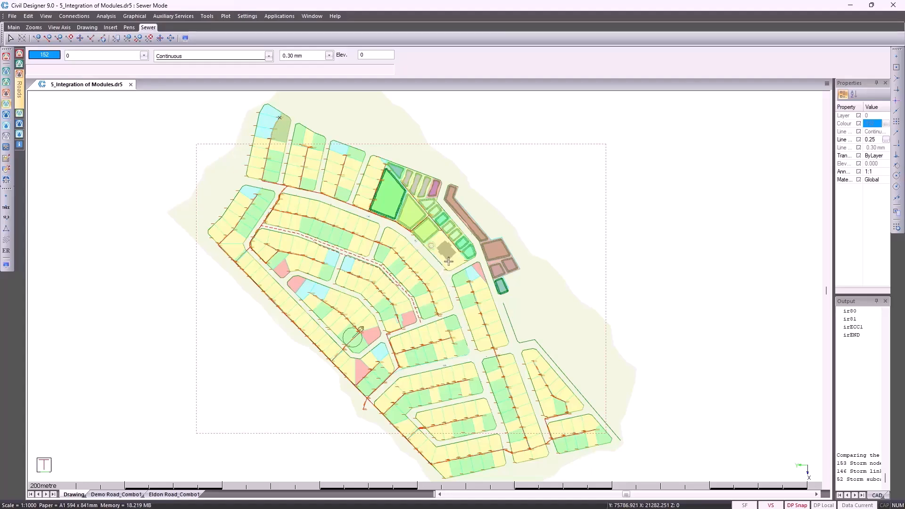
Step: Analyse all network nodes using Average Dry Weather Flow and 60% flow depth, renumbering the links and replacing the node inflows with those from the connections
click(106, 16)
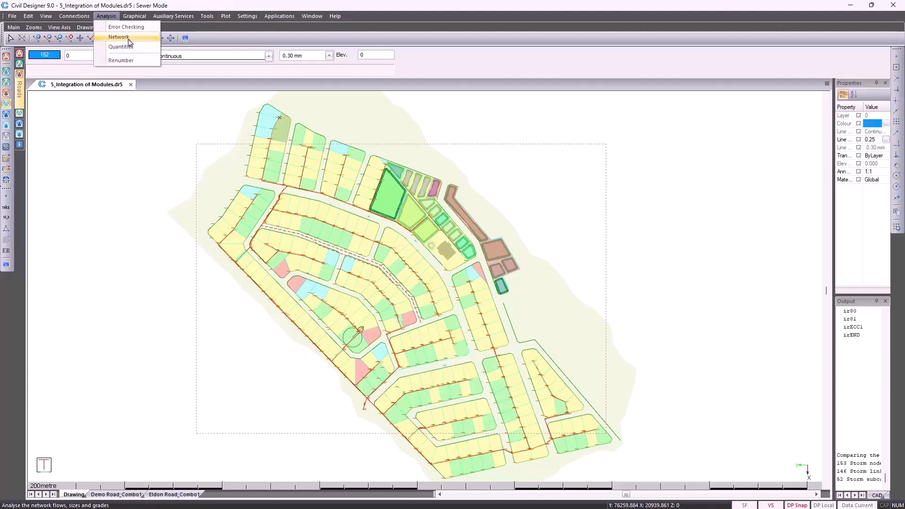
click(119, 37)
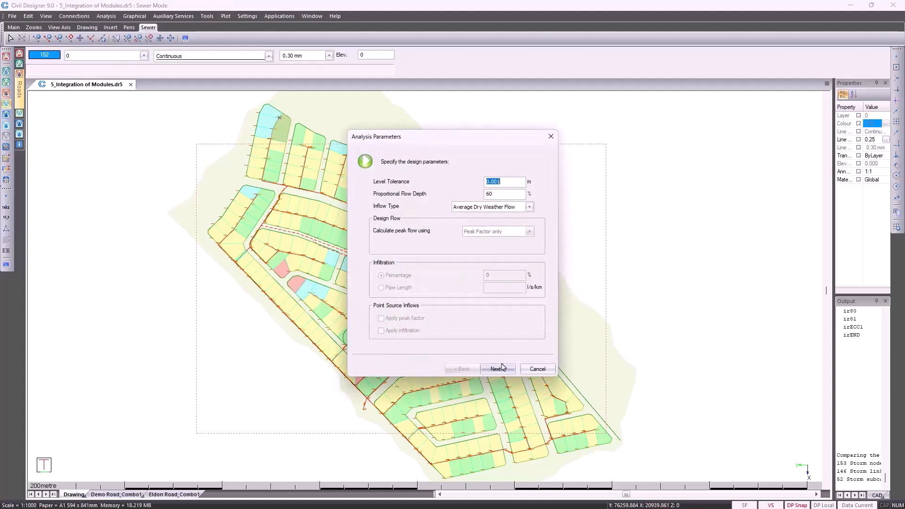
click(500, 370)
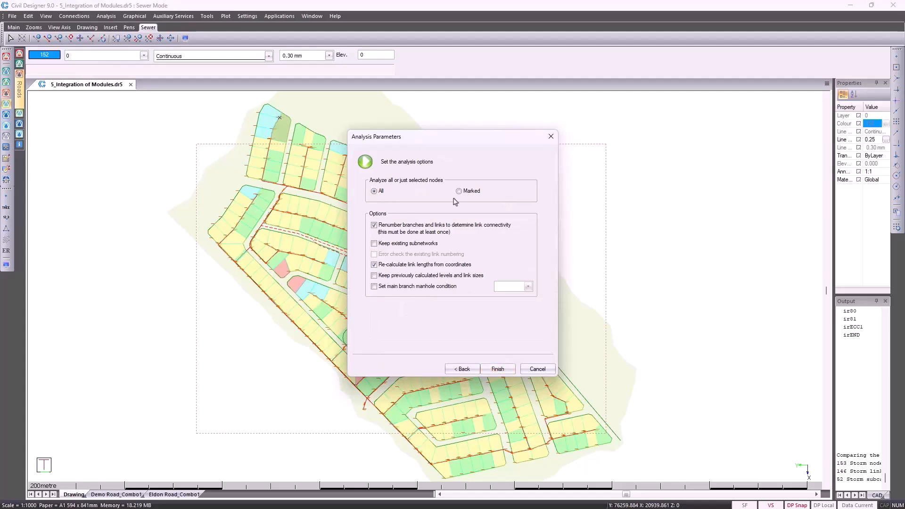
click(498, 370)
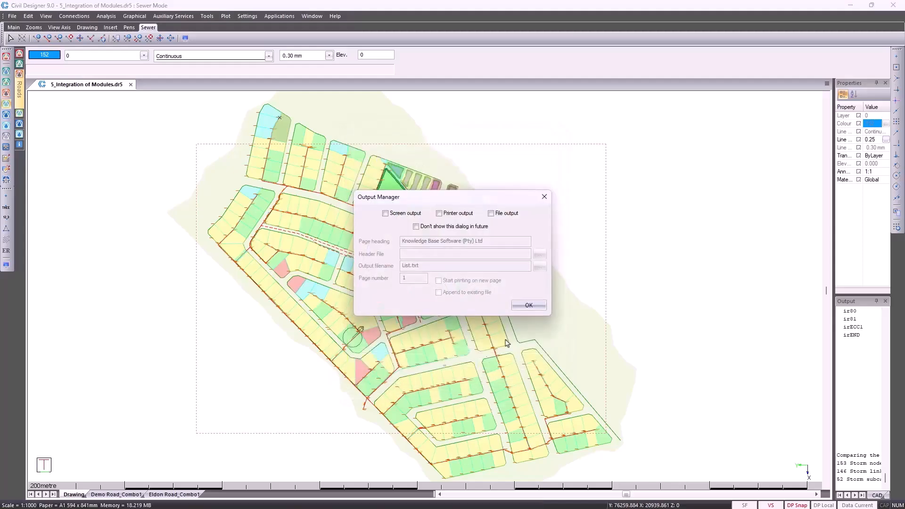
click(522, 307)
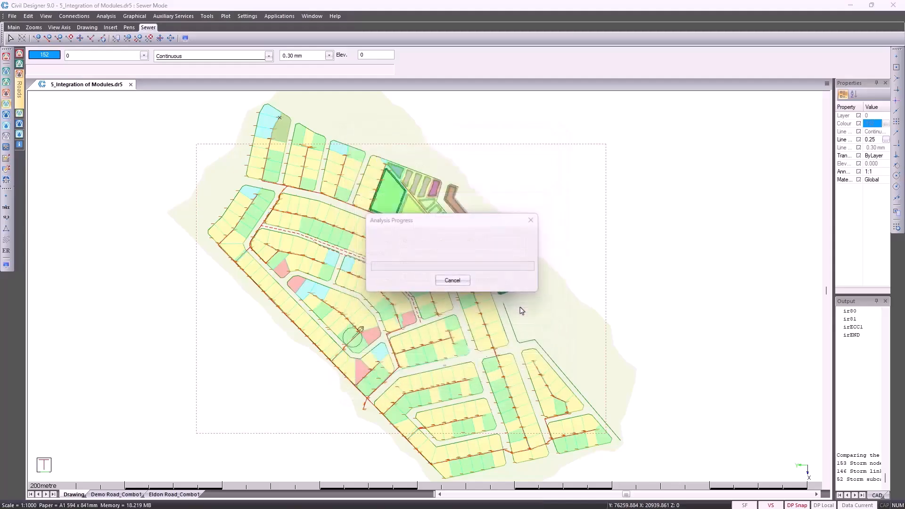
click(444, 279)
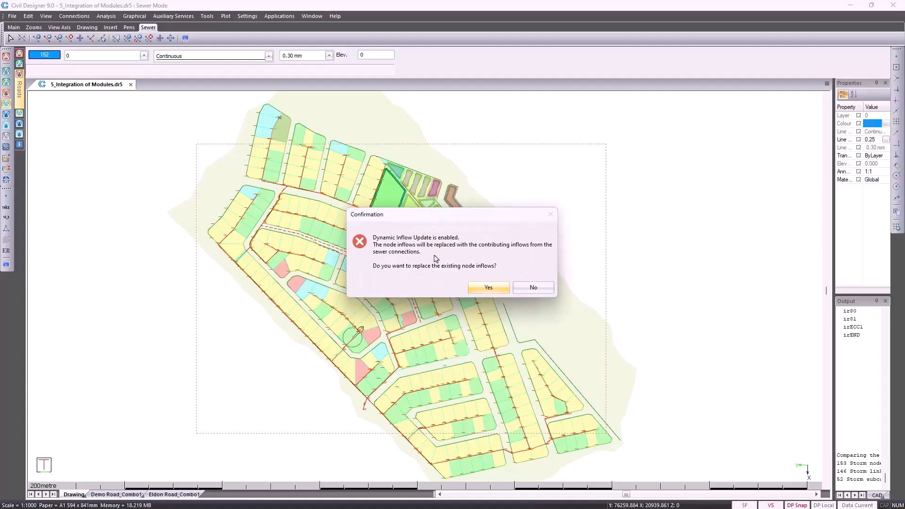
click(486, 289)
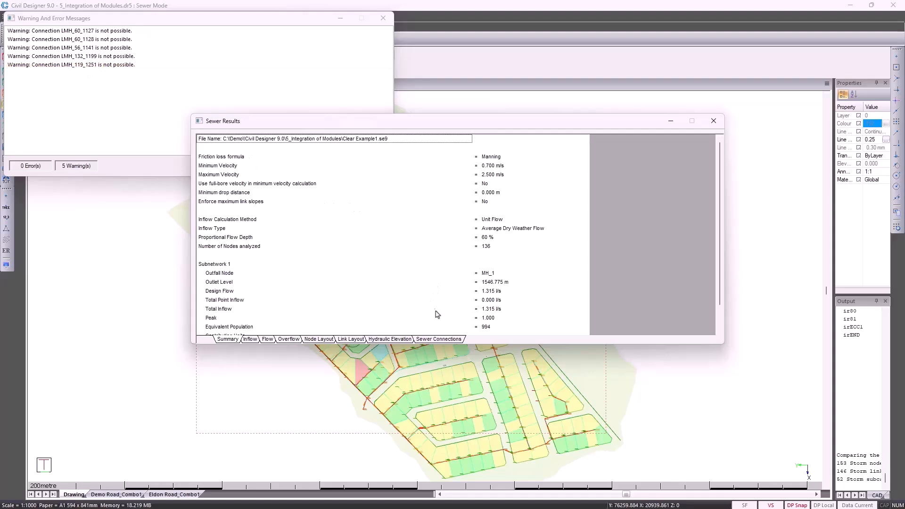
Step: Sort the sewer connection results by type of connection in ascending order to examine the problem connections, and close the results and warnings
click(439, 339)
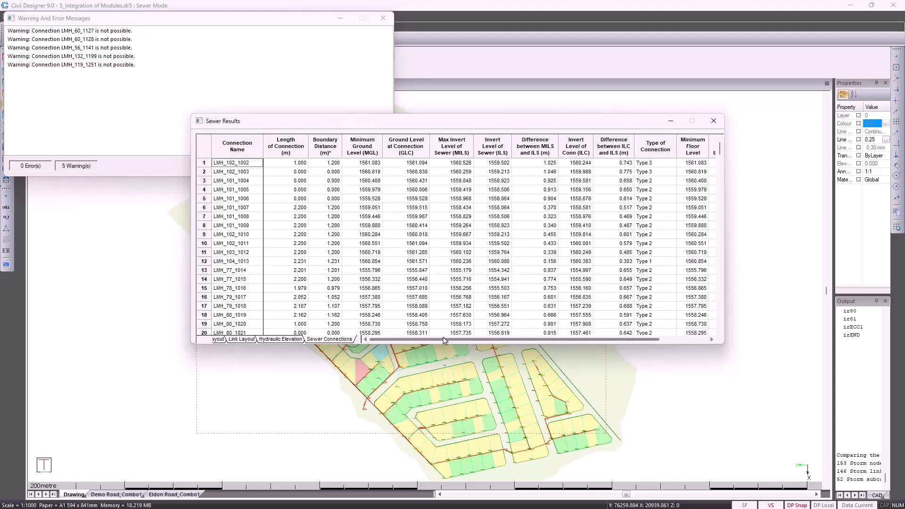
click(645, 163)
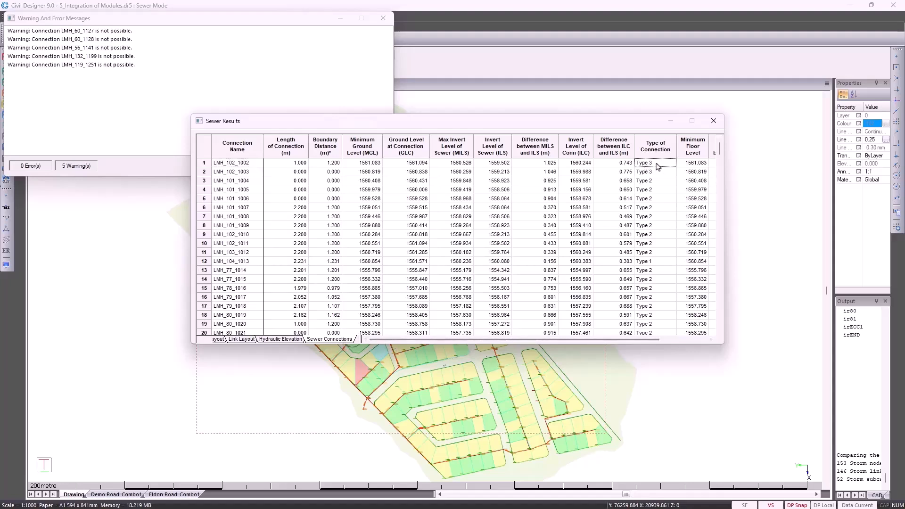
right_click(658, 166)
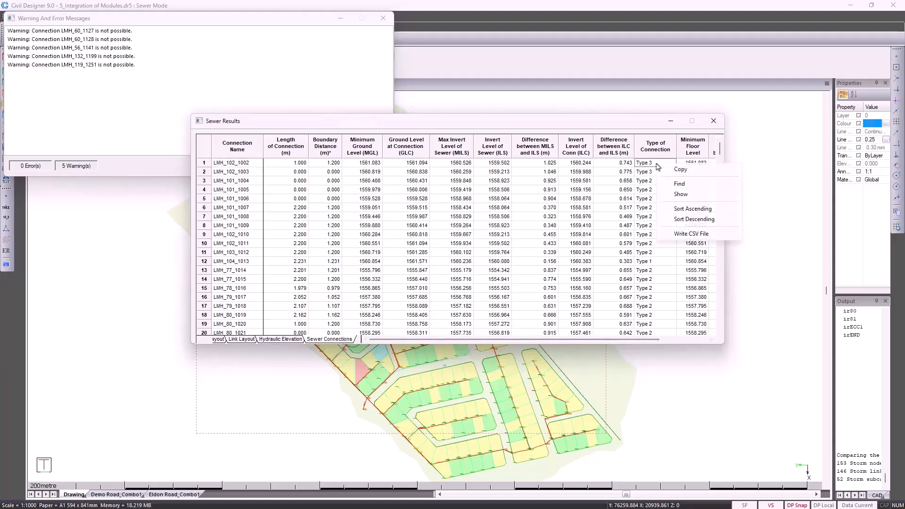
click(675, 209)
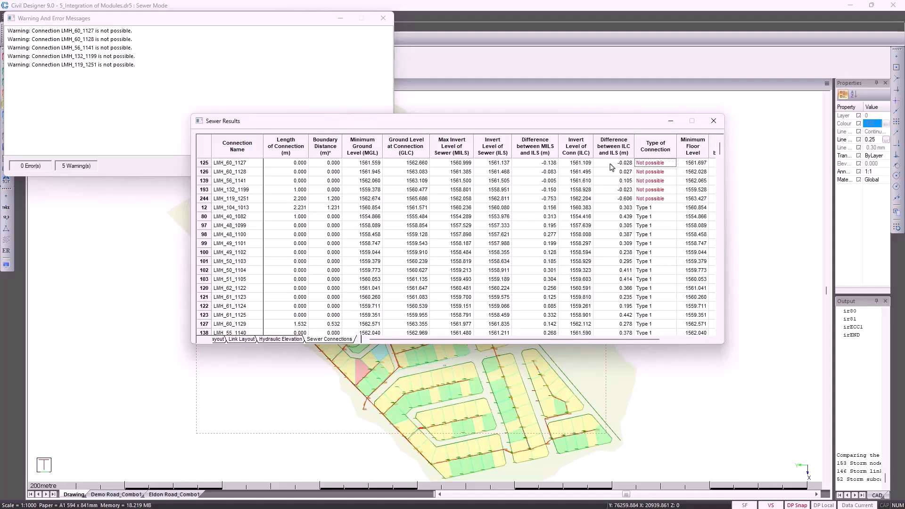
click(714, 121)
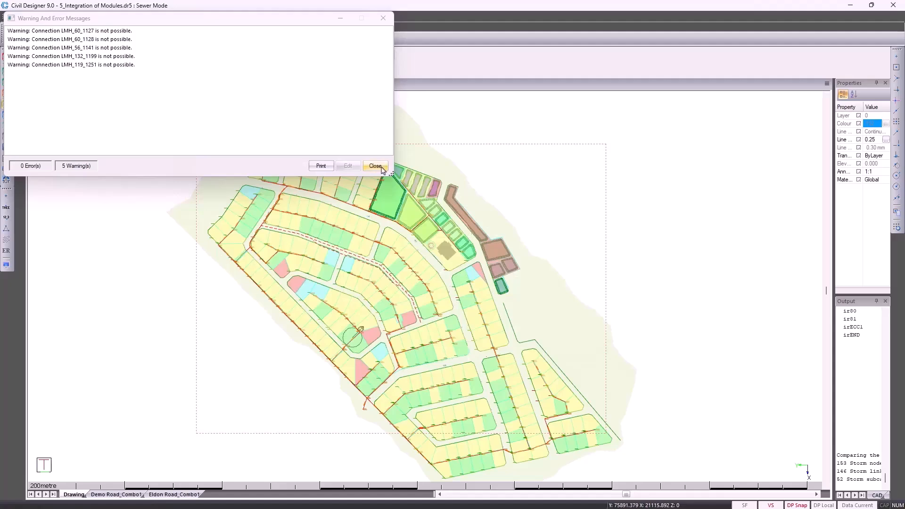
click(377, 166)
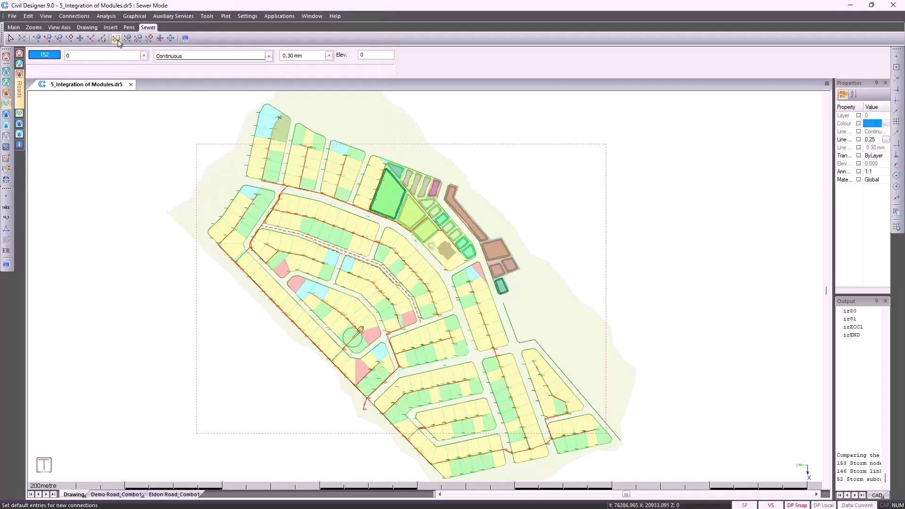
Step: Update the sewer network's invert levels and slopes according to the connection levels
click(74, 16)
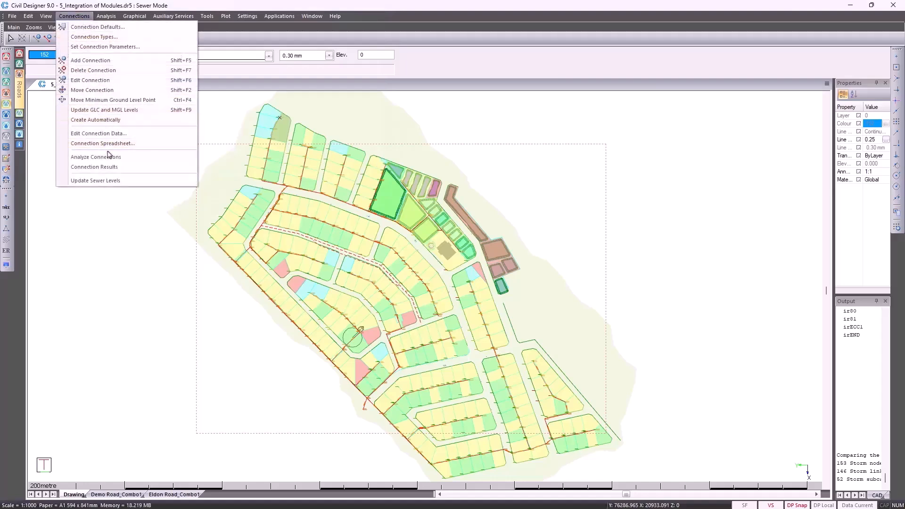
click(125, 181)
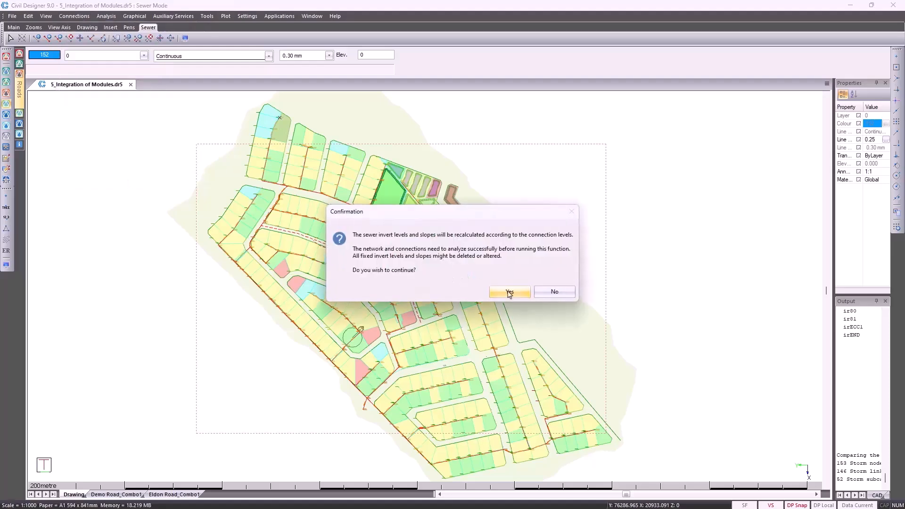
click(510, 292)
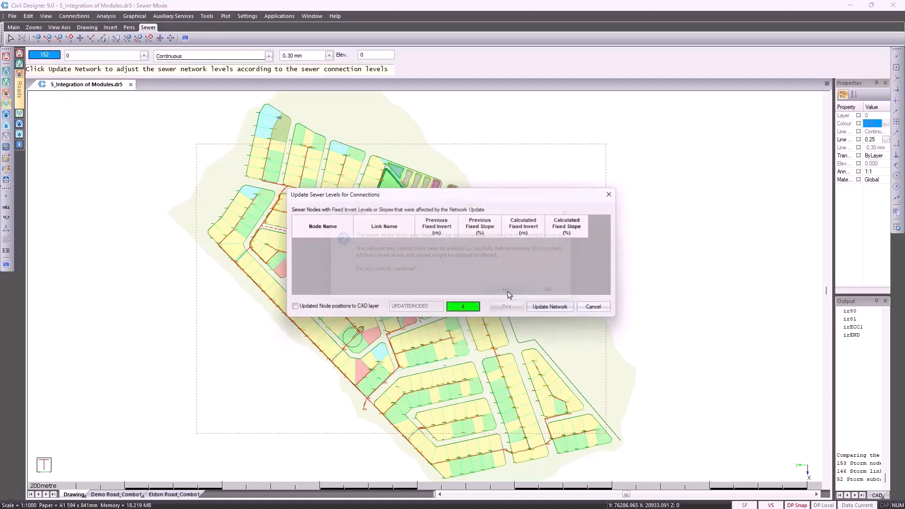
click(545, 309)
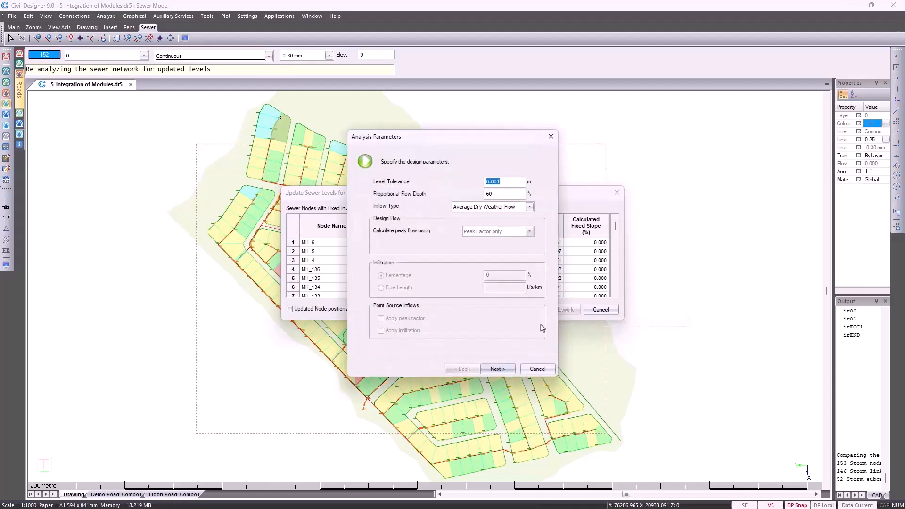
Step: Re-analyse all nodes for the updated levels with Average Dry Weather Flow, renumbering the network and replacing the existing node inflows
click(505, 370)
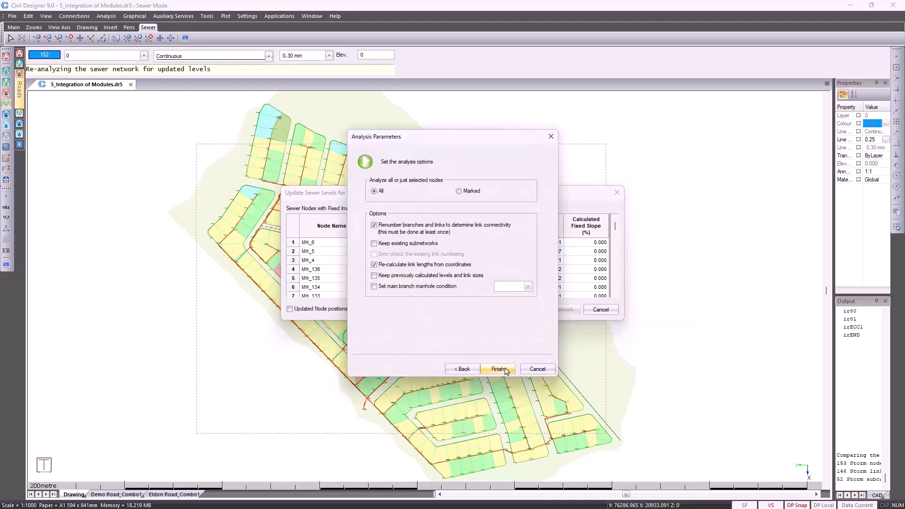
click(499, 369)
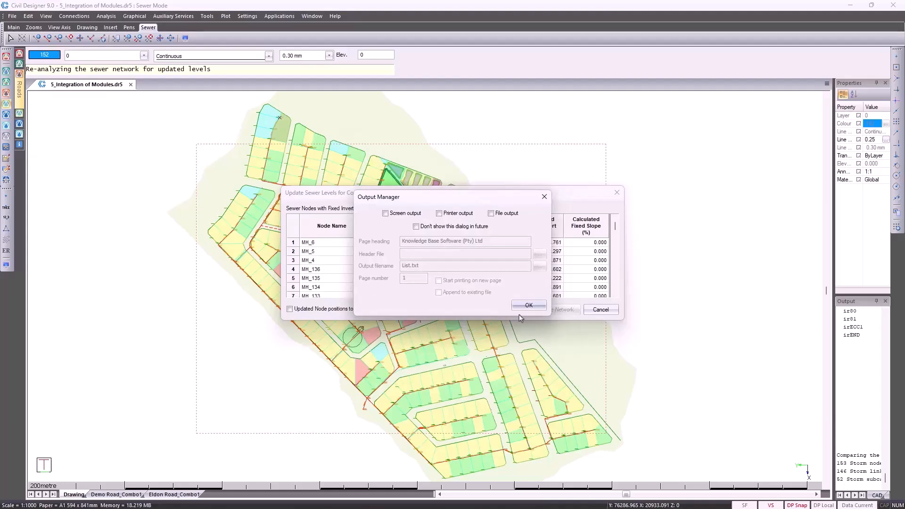
click(519, 306)
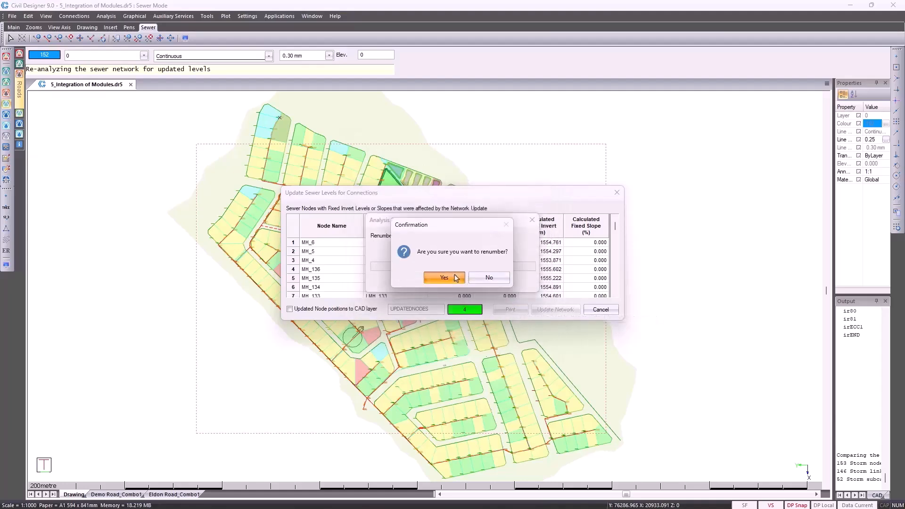
click(456, 278)
click(489, 287)
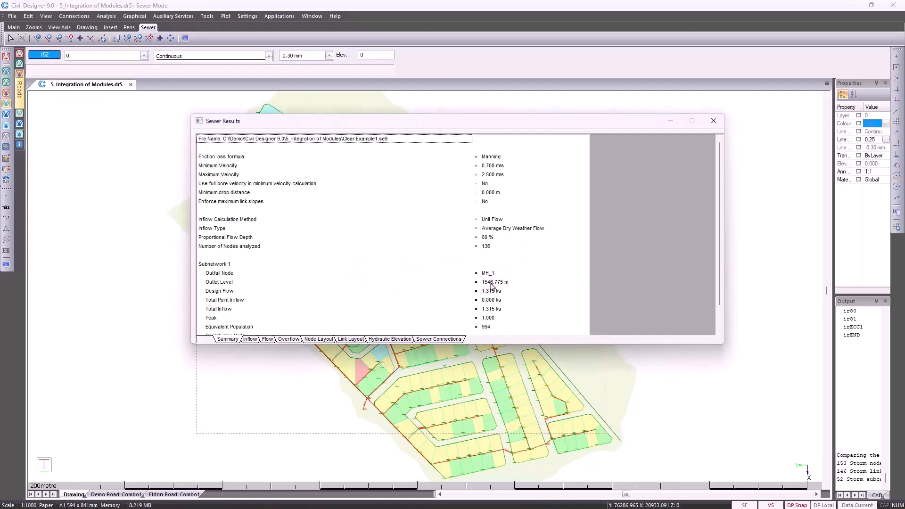
Step: Examine the inflow, flow, overflow, node layout, link layout and hydraulic elevation results of the re-analysed network
click(251, 340)
click(267, 340)
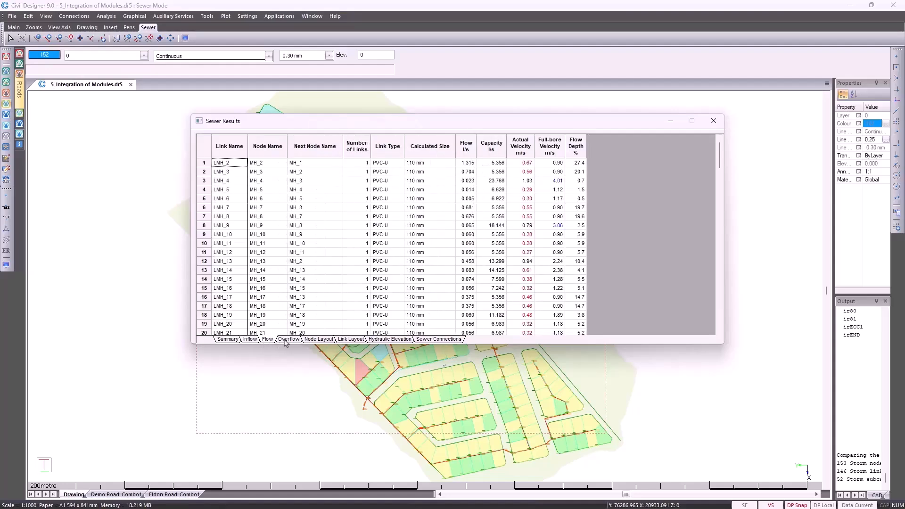
click(285, 341)
click(317, 341)
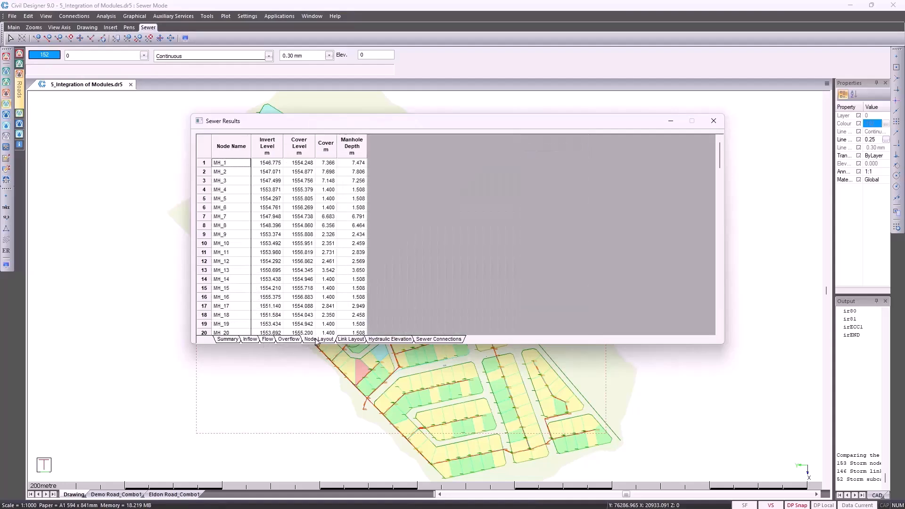
click(351, 340)
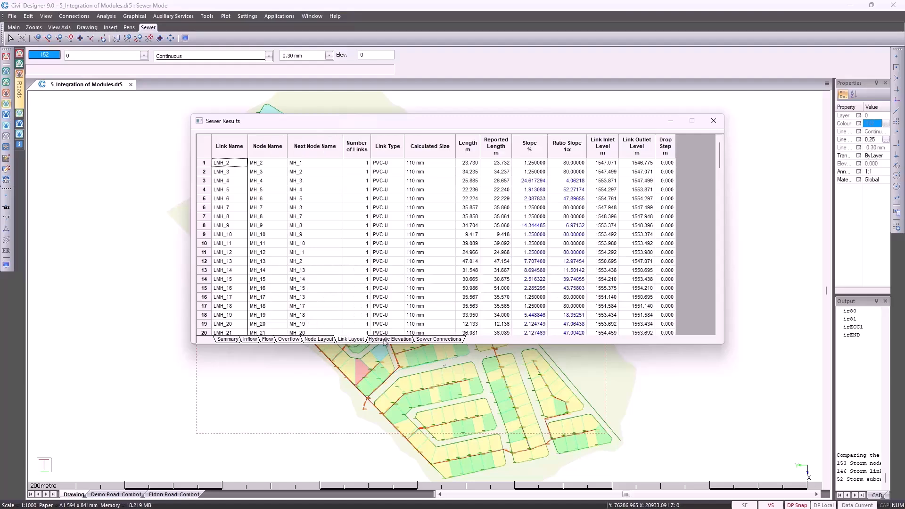
click(384, 340)
Step: Sort the re-analysed sewer connections by ascending connection type to check them, close the results and finish the sewer level update
click(431, 340)
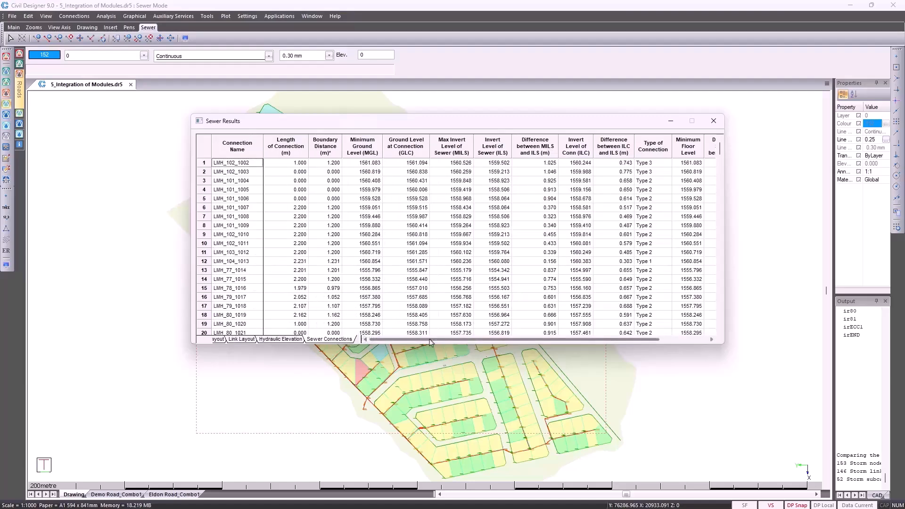
click(650, 164)
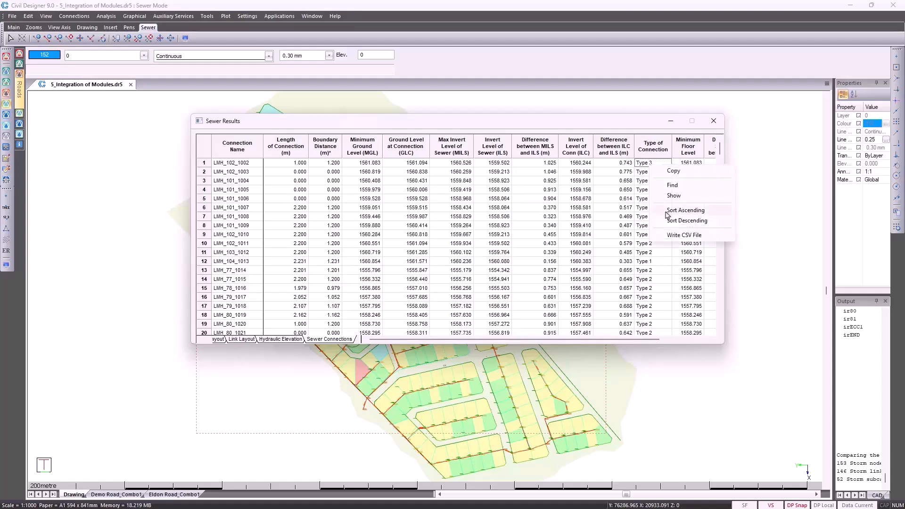
click(667, 212)
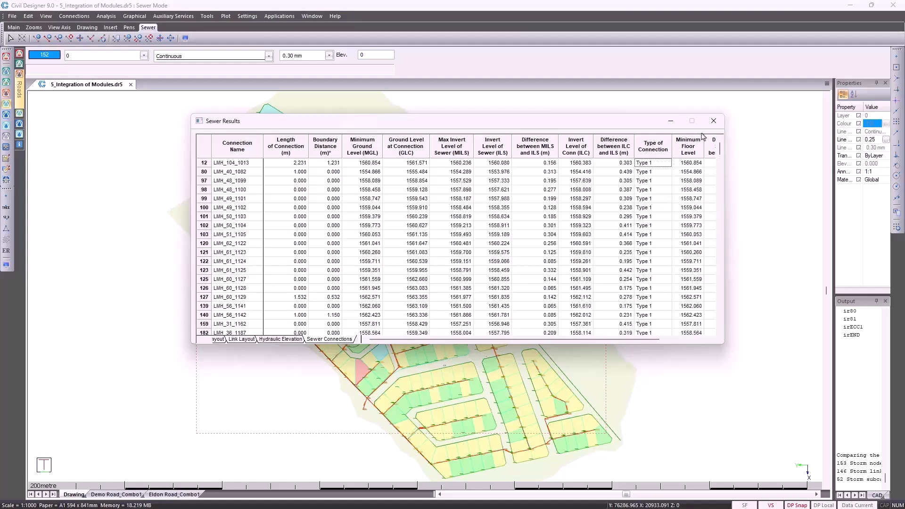
click(714, 121)
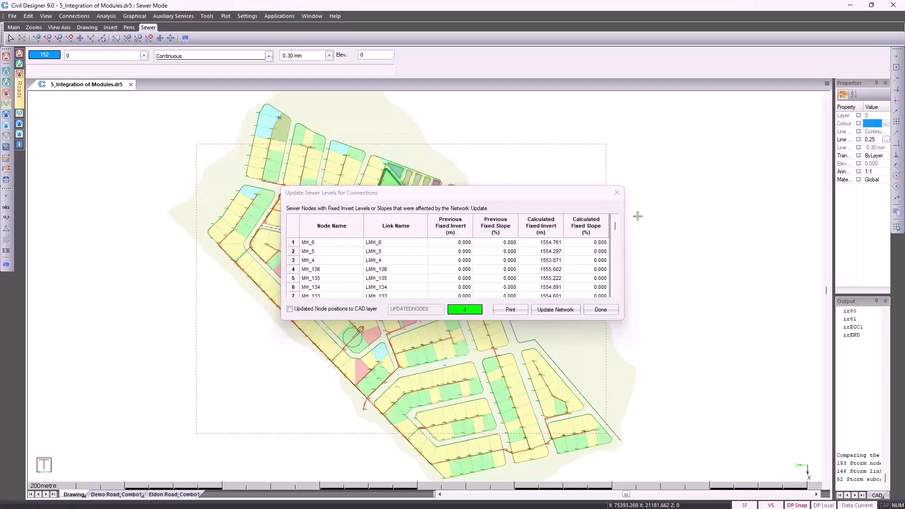
click(605, 308)
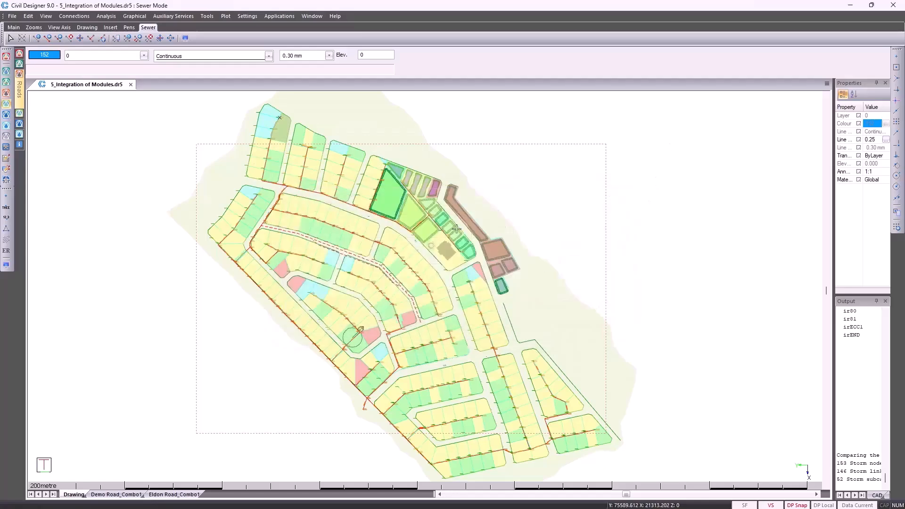
Step: Calculate the sewer quantities and examine the excavation lengths and volumes, bedding and backfill volumes, culvert lengths and manhole depths
click(107, 16)
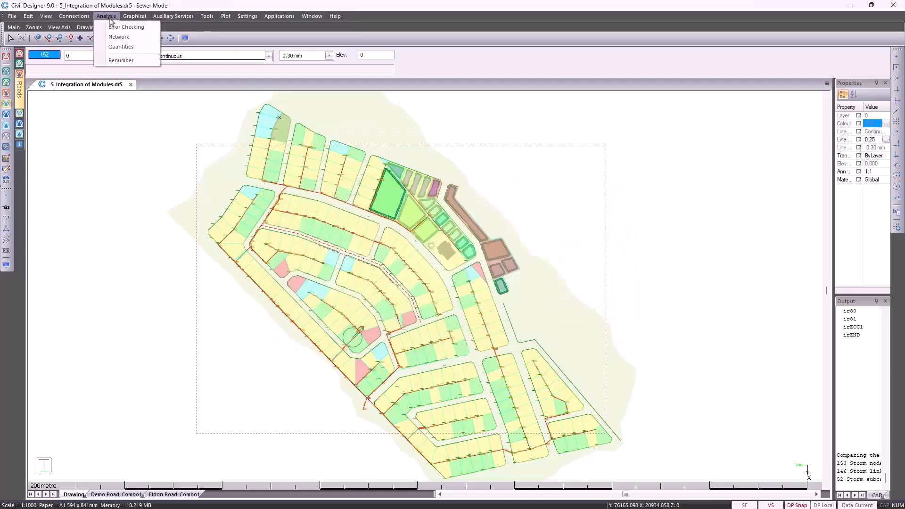
click(117, 48)
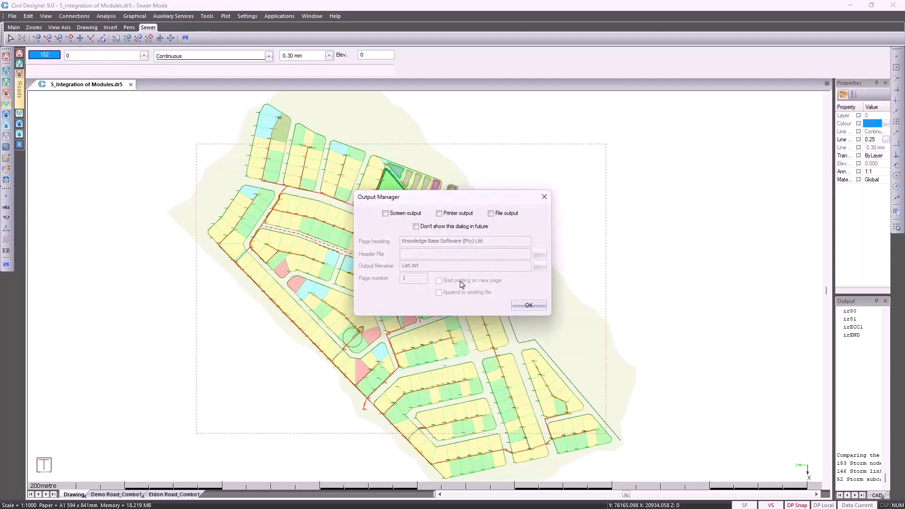
click(528, 305)
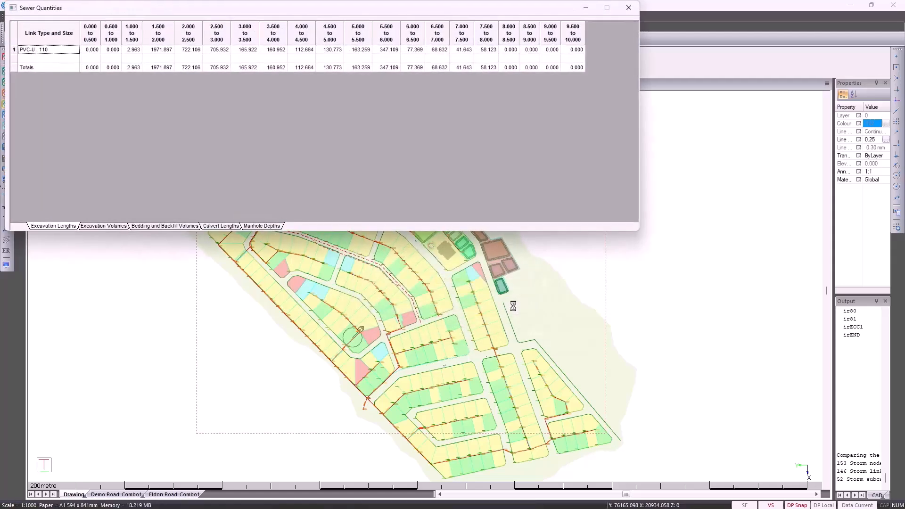
click(110, 227)
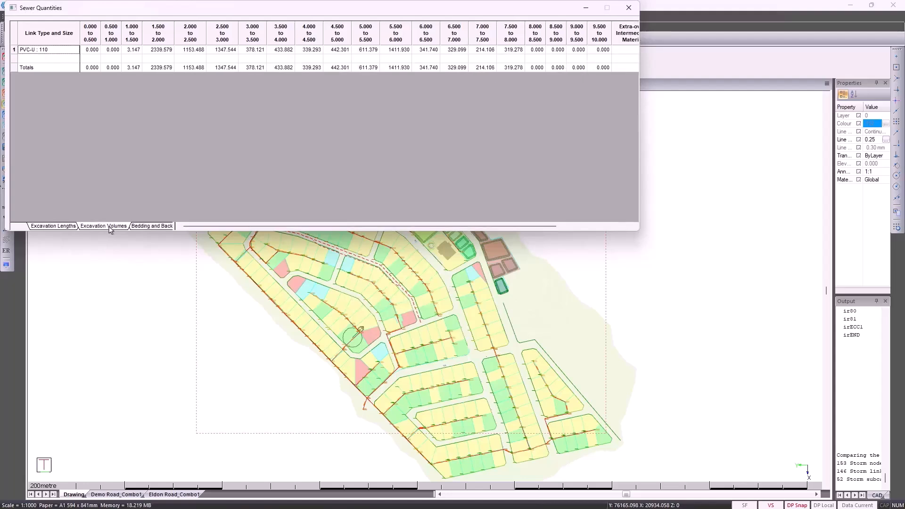
drag(187, 227, 262, 228)
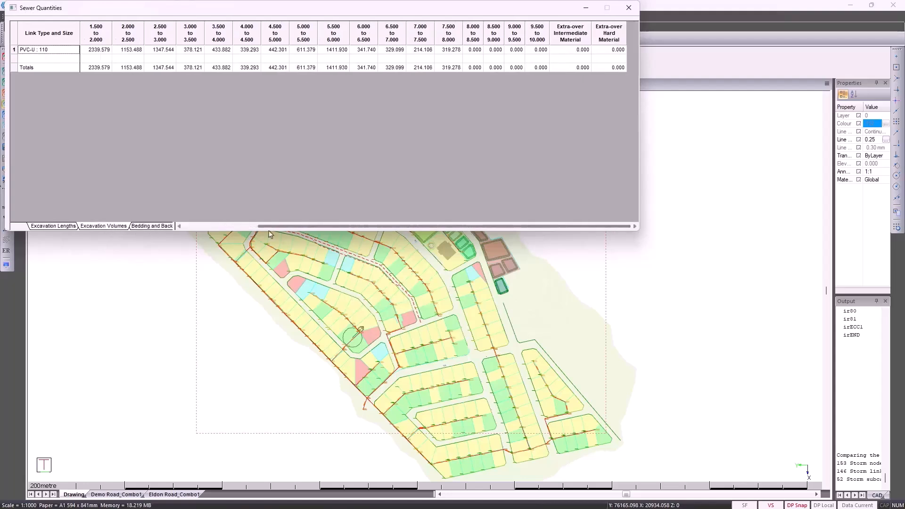
click(148, 226)
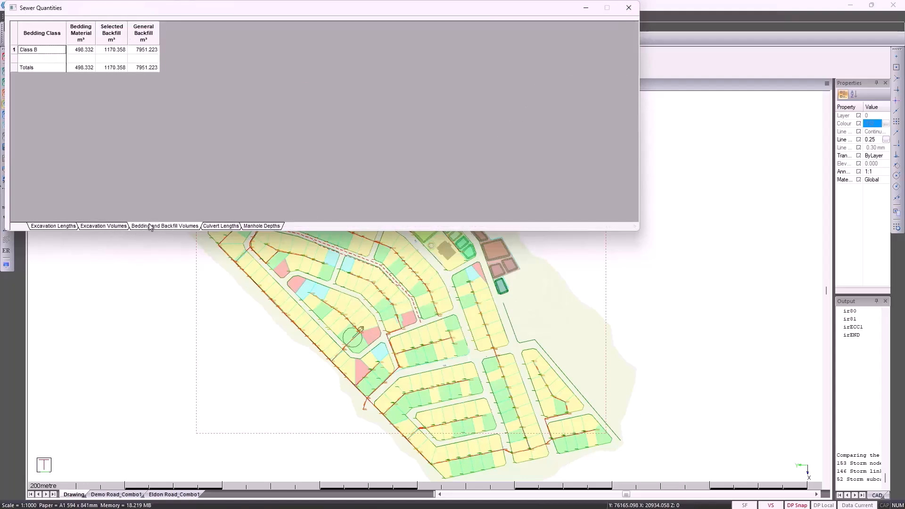
click(217, 227)
click(261, 226)
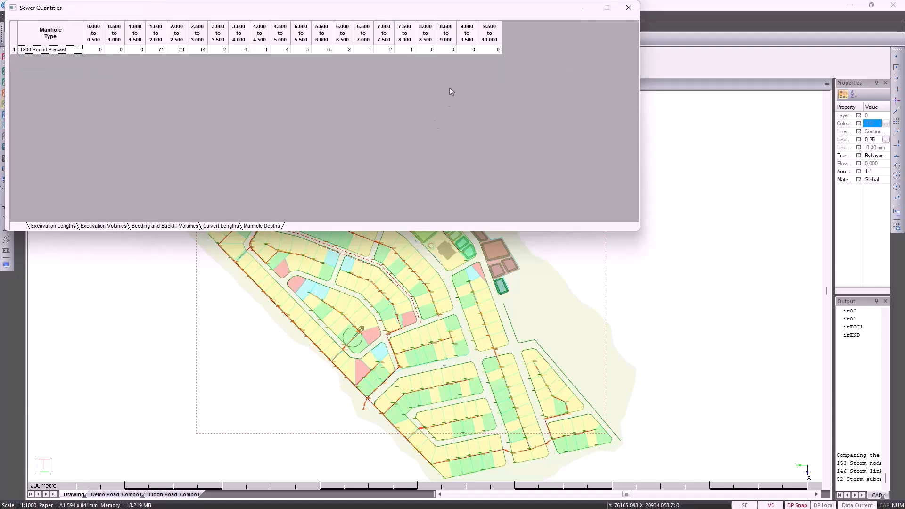
click(629, 8)
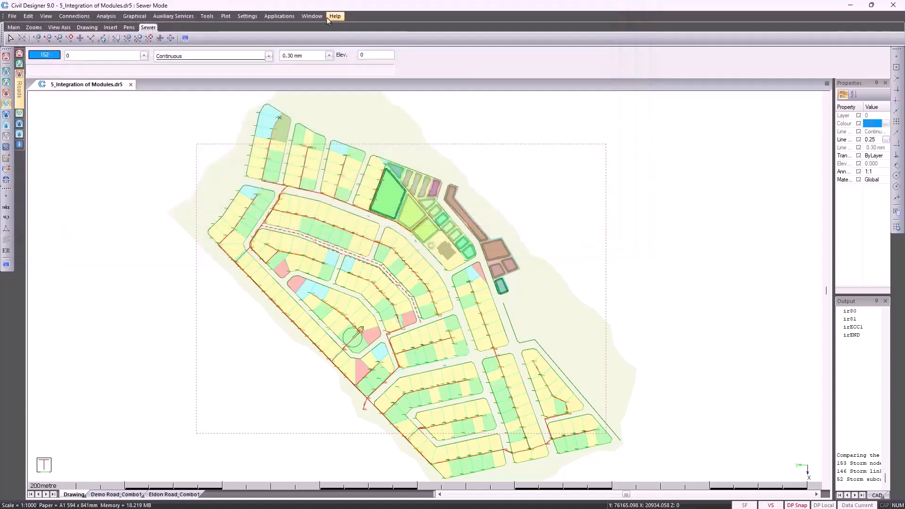
Step: Display the sewer's vertical alignment for branch 16 of subnetwork 1 to inspect its long section and crossing stormwater services
click(207, 16)
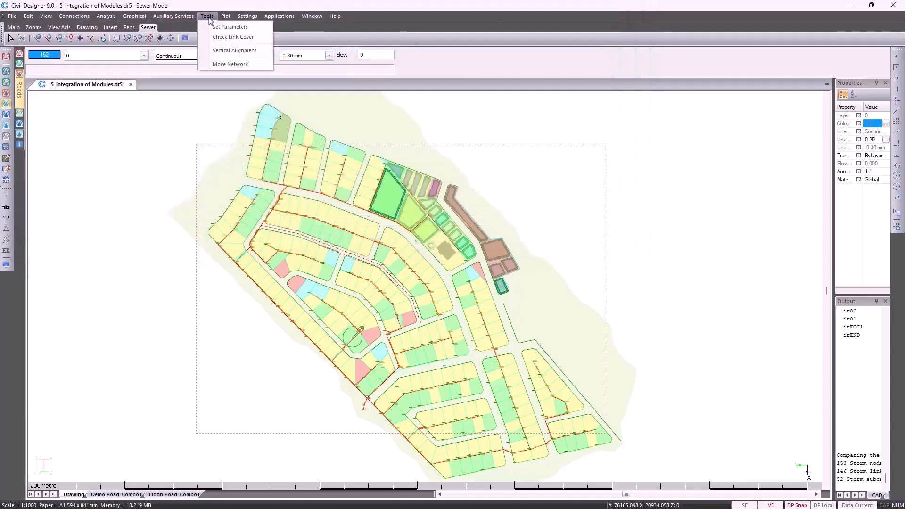
click(211, 51)
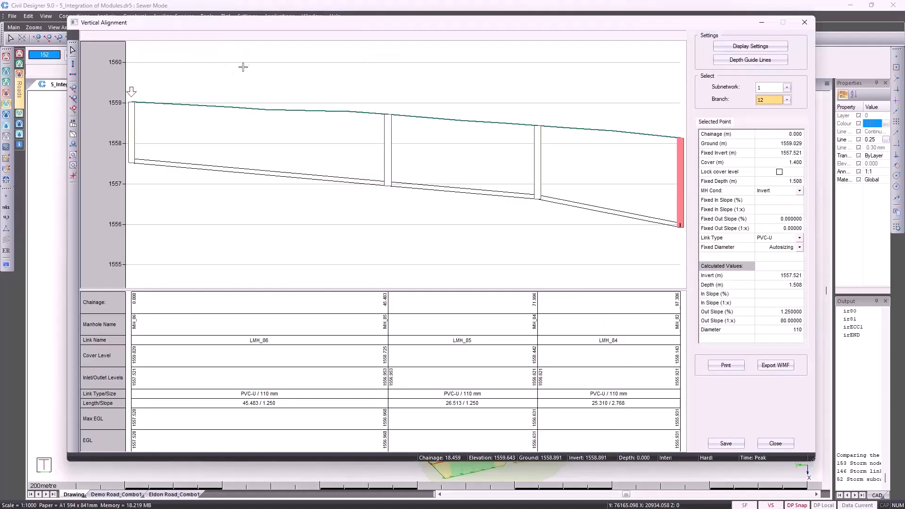
click(787, 100)
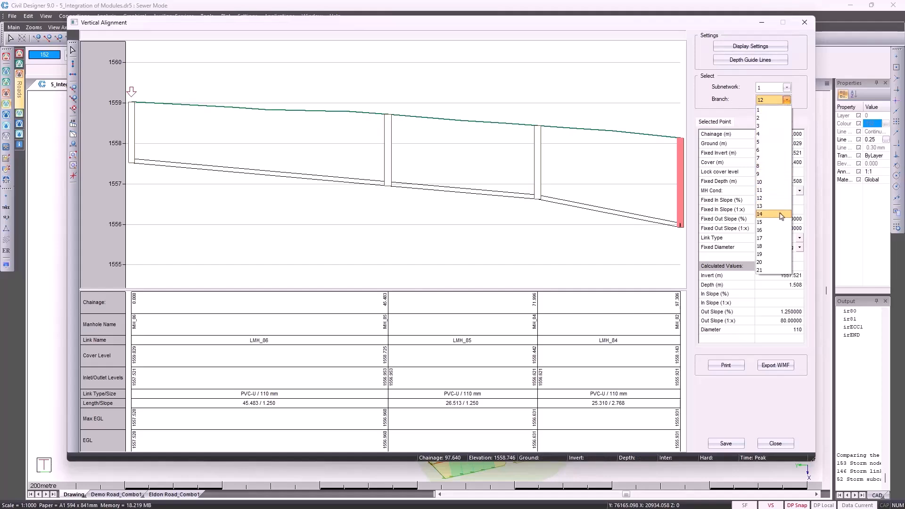
click(783, 230)
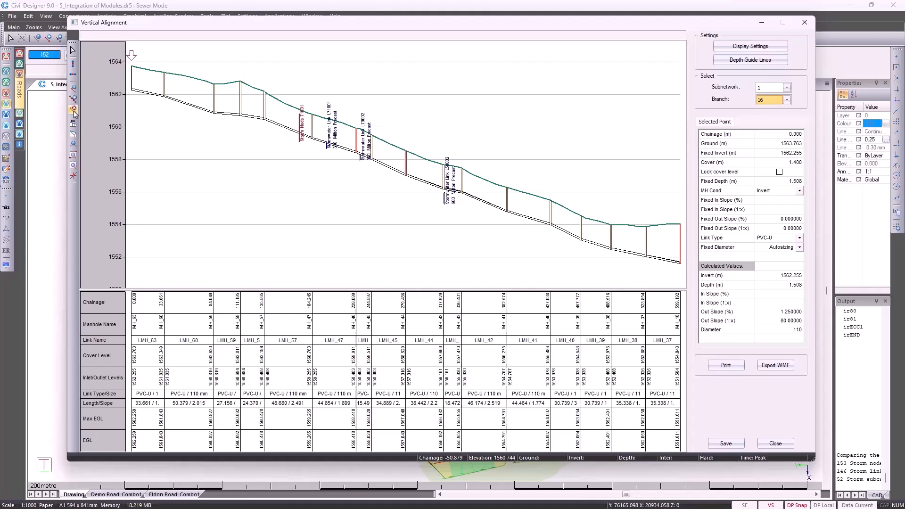
Step: Try one even grade along branch 16 from manhole MH_57 to MH_39, and leave the vertical alignment
click(73, 135)
click(452, 284)
click(266, 124)
click(582, 244)
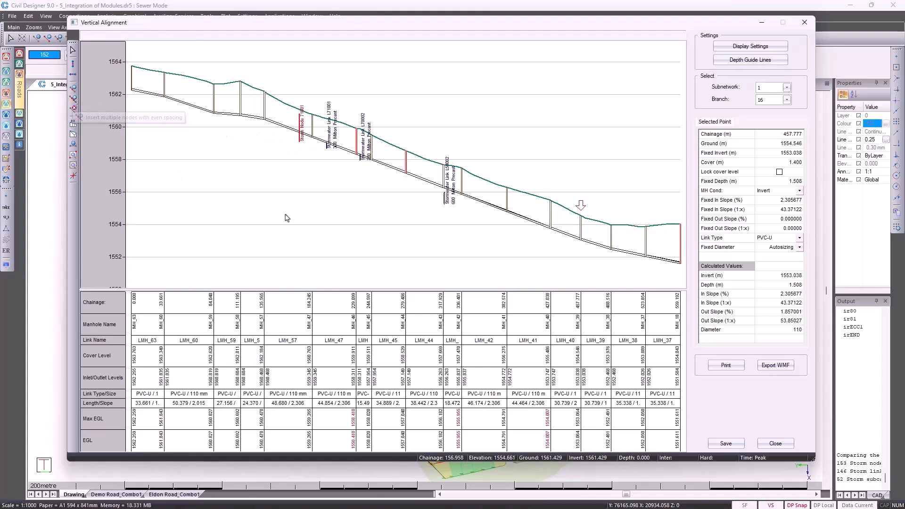
click(776, 444)
click(477, 264)
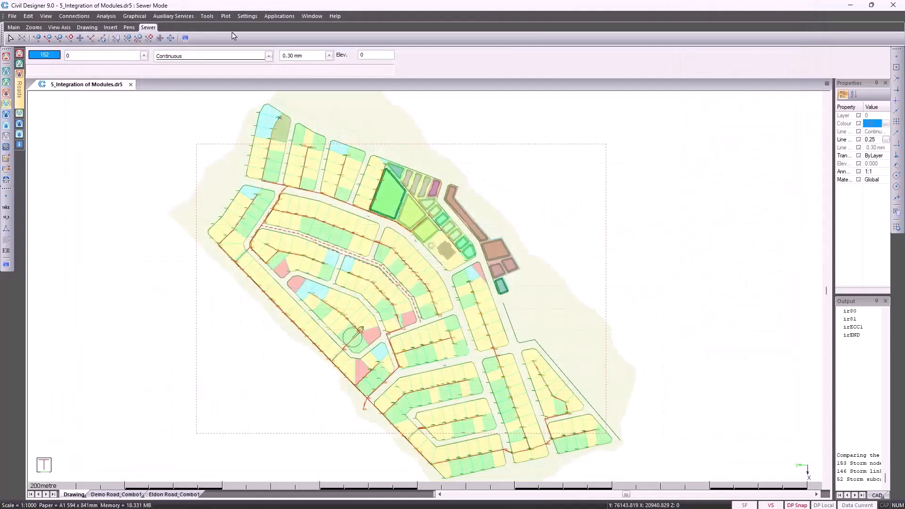
Step: Check for clashes between sewer and stormwater with 0.150 m clearance, and show the LMH_19 and L60002 clash in the drawing
click(179, 18)
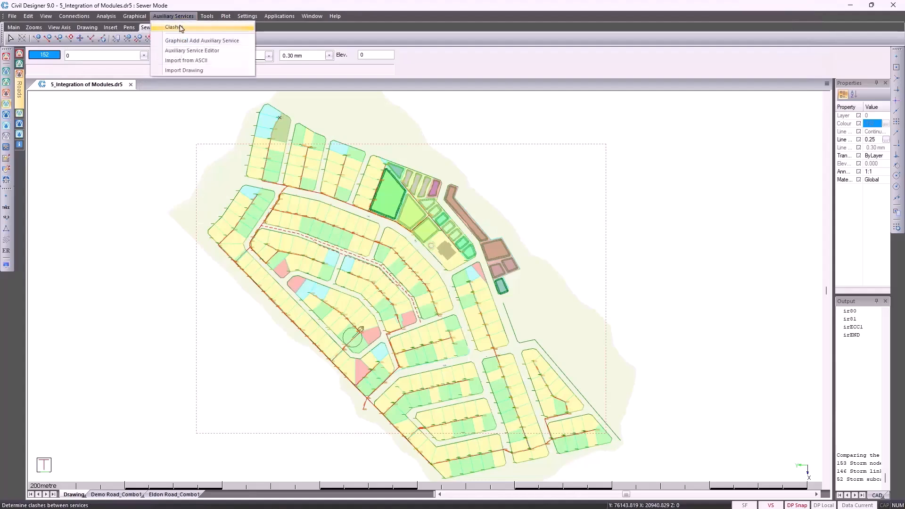
click(181, 27)
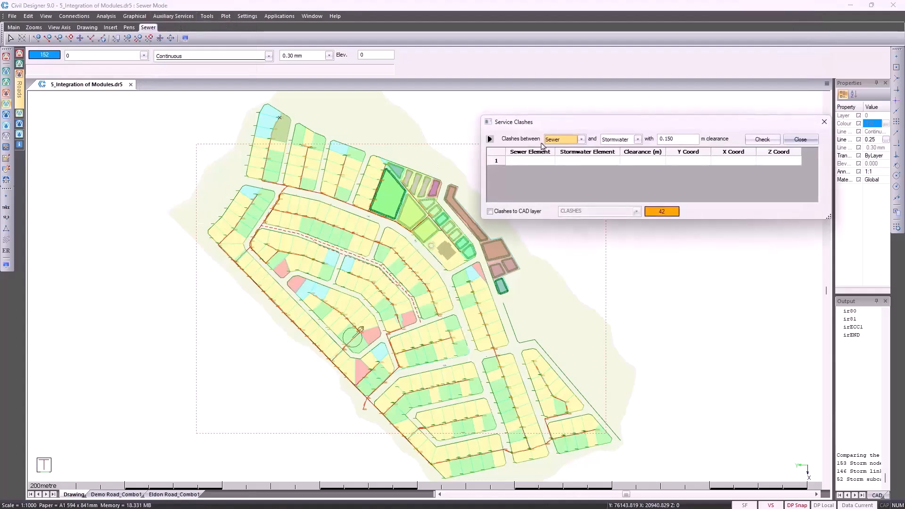
click(751, 140)
click(521, 163)
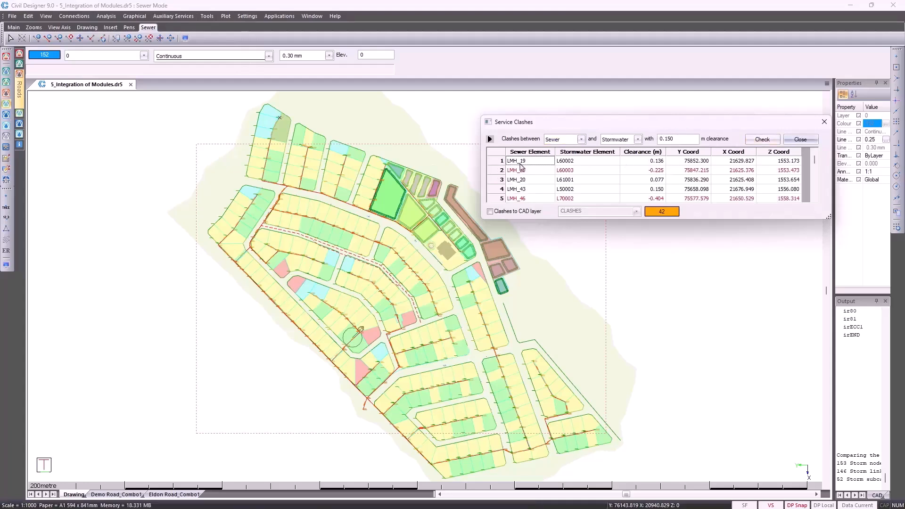
right_click(521, 167)
click(547, 170)
Step: Examine the long section of clashing sewer link LMH_19, close the clash check and return to the full township view
right_click(527, 169)
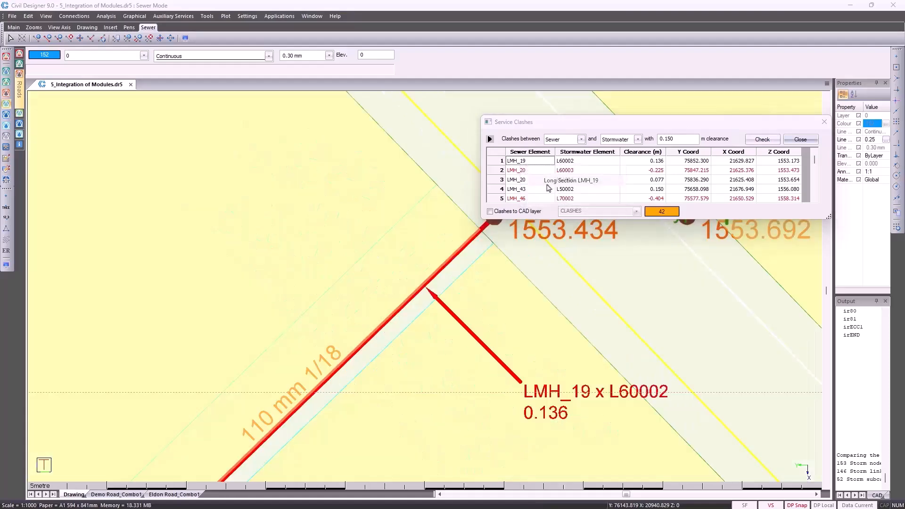
click(548, 184)
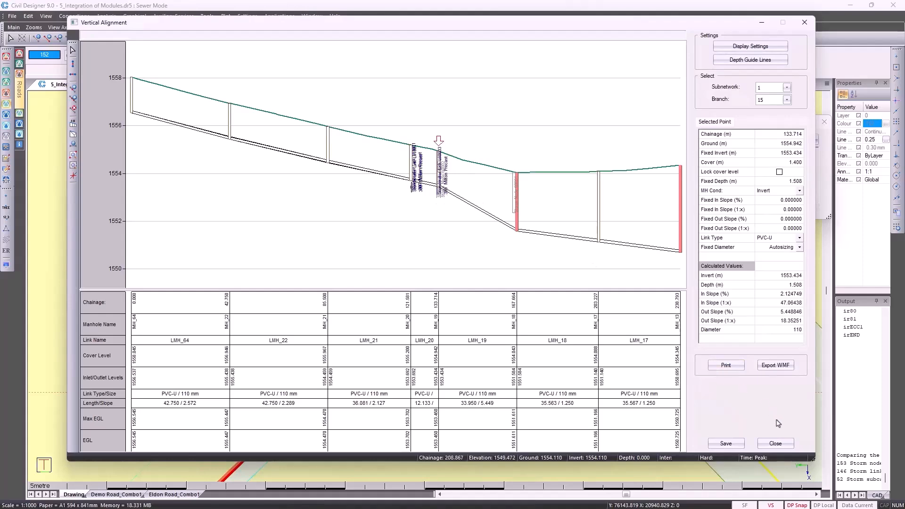
click(776, 443)
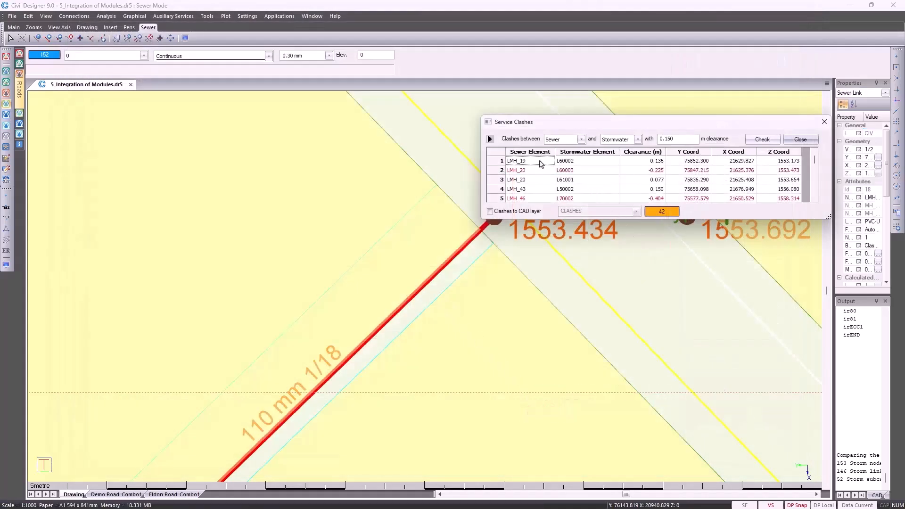
right_click(538, 162)
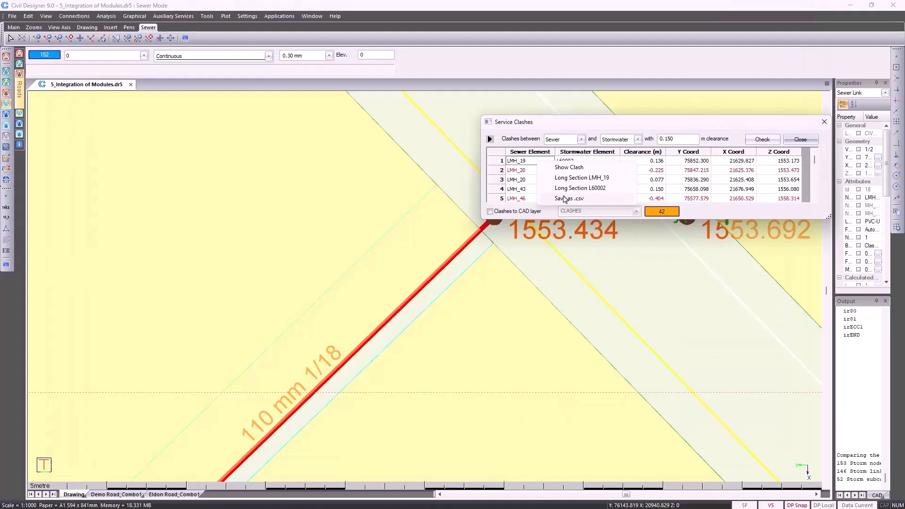
click(802, 140)
click(801, 141)
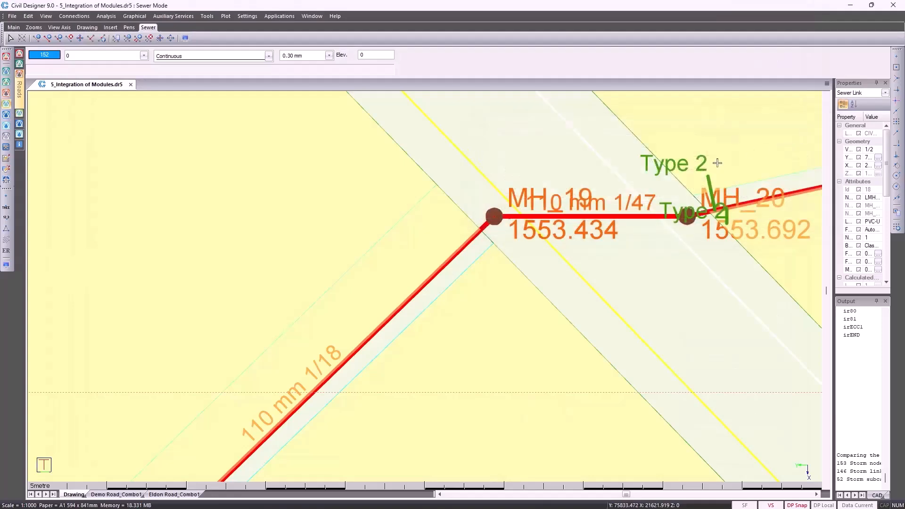
middle_click(566, 202)
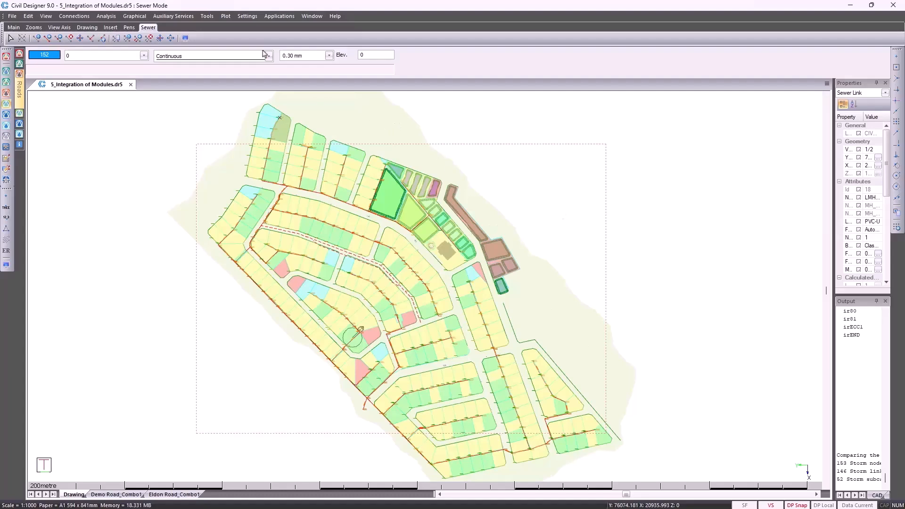
Step: Start a sewer plot setup using the sheet file Sewer Composite Longsection.sh9 on A0 with dynamically updated layouts
click(226, 16)
click(237, 29)
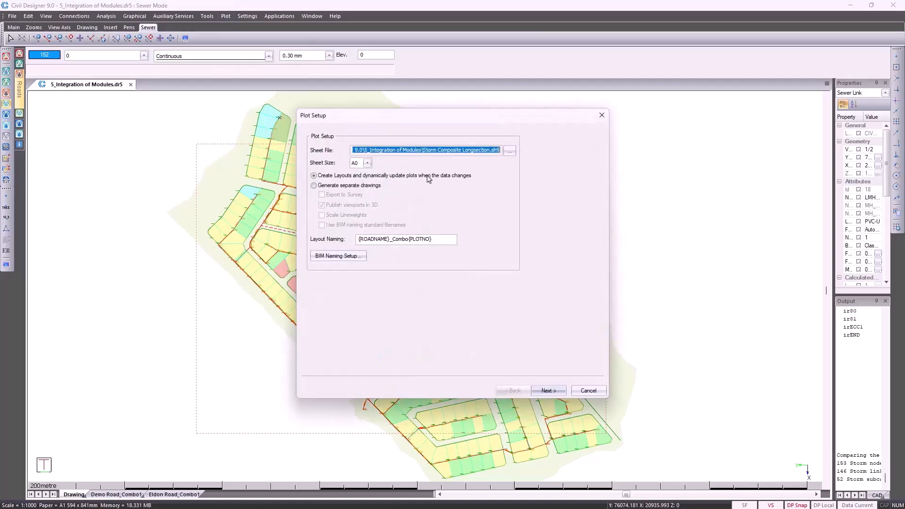
click(510, 152)
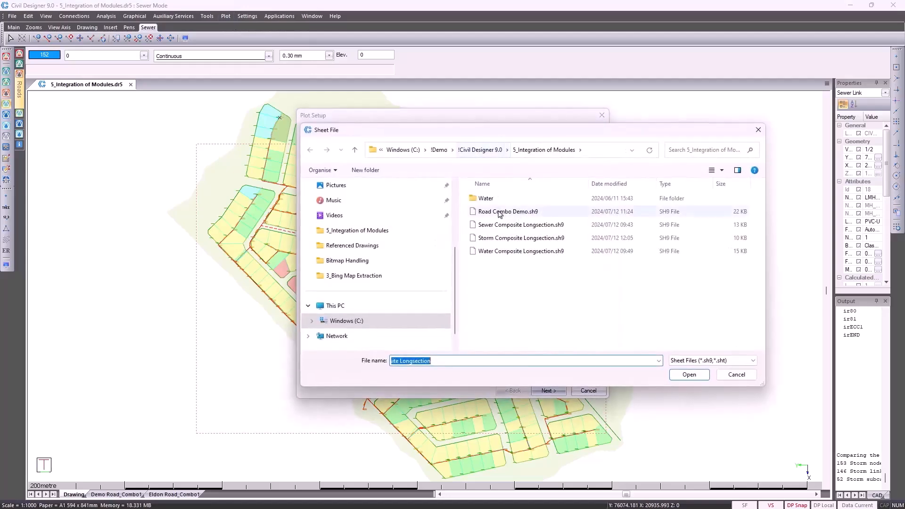
double_click(501, 226)
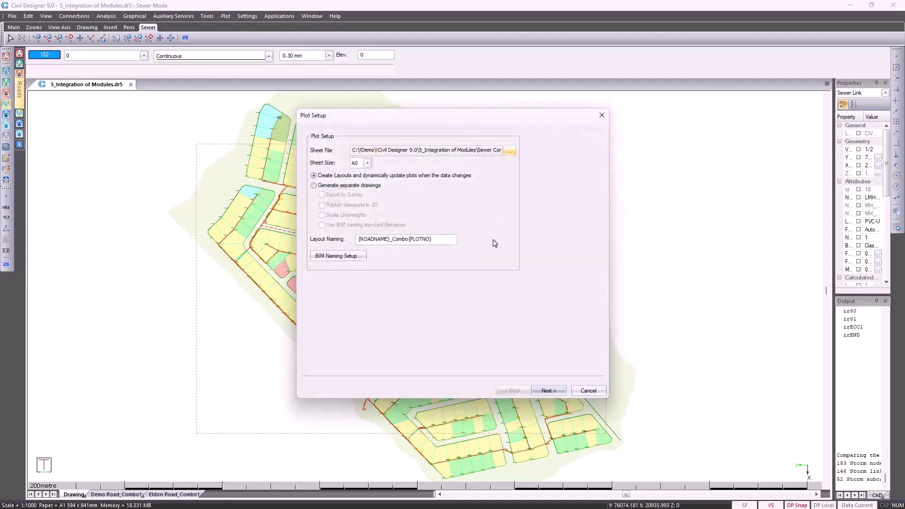
click(370, 165)
click(370, 165)
click(541, 388)
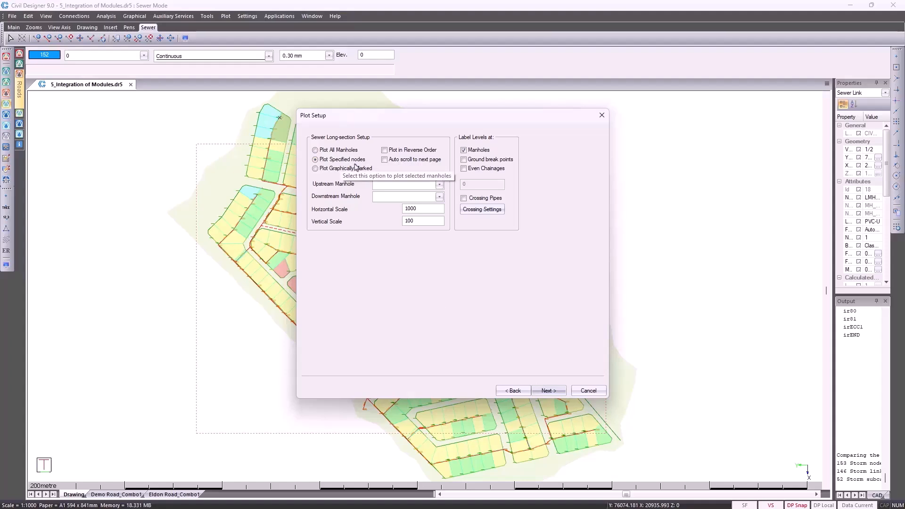
Step: Set the sewer long-section plot to run from upstream manhole MH_56 to downstream manhole MH_1 and continue to the plan setup
click(439, 184)
scroll(418, 300, down, 15)
scroll(409, 334, down, 7)
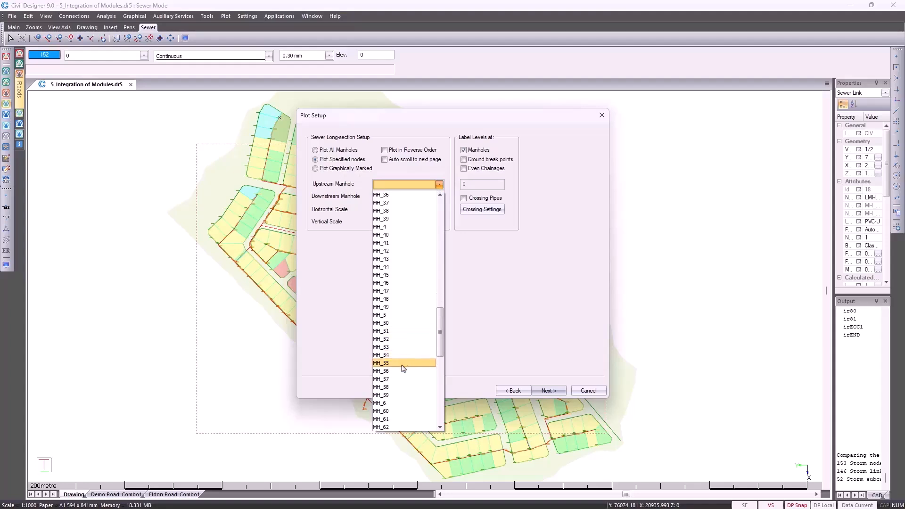
click(404, 371)
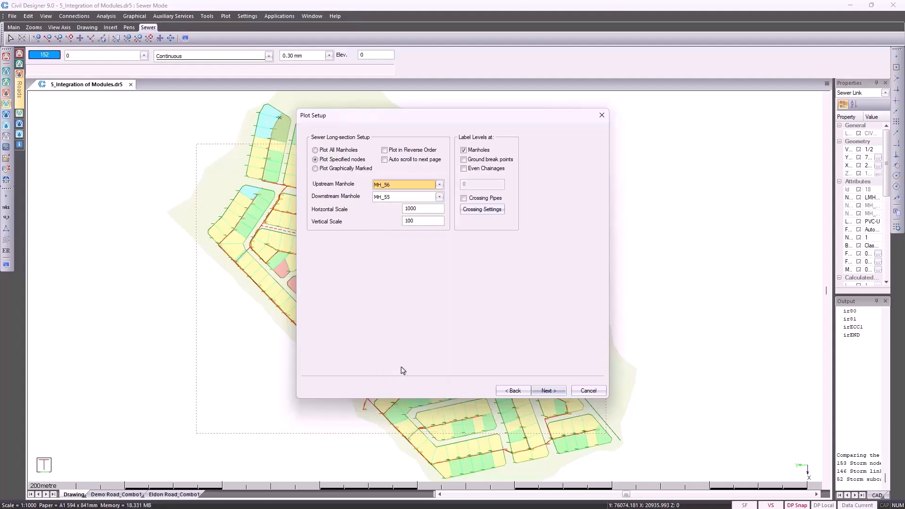
click(439, 197)
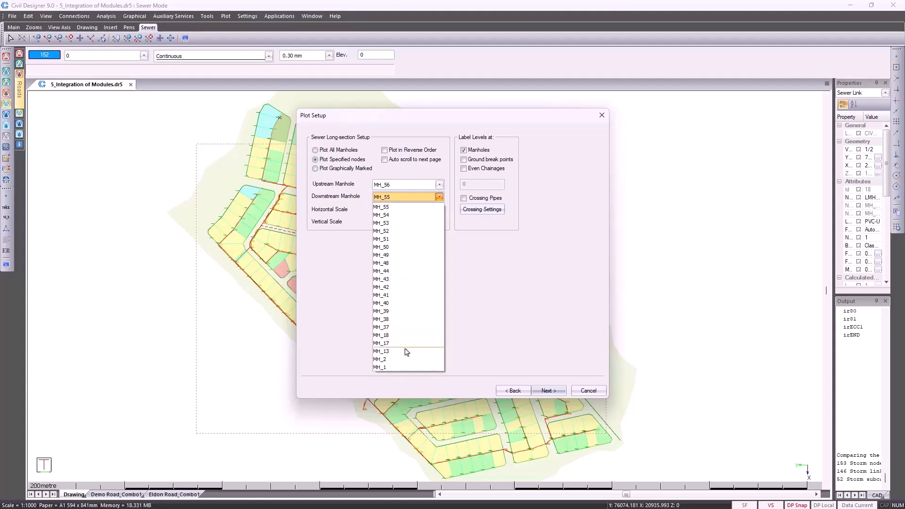
click(406, 367)
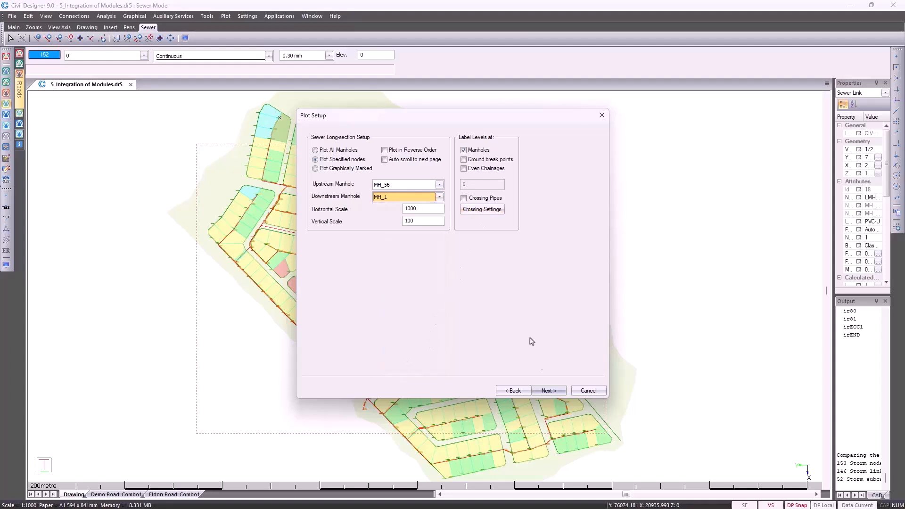
click(546, 391)
click(546, 391)
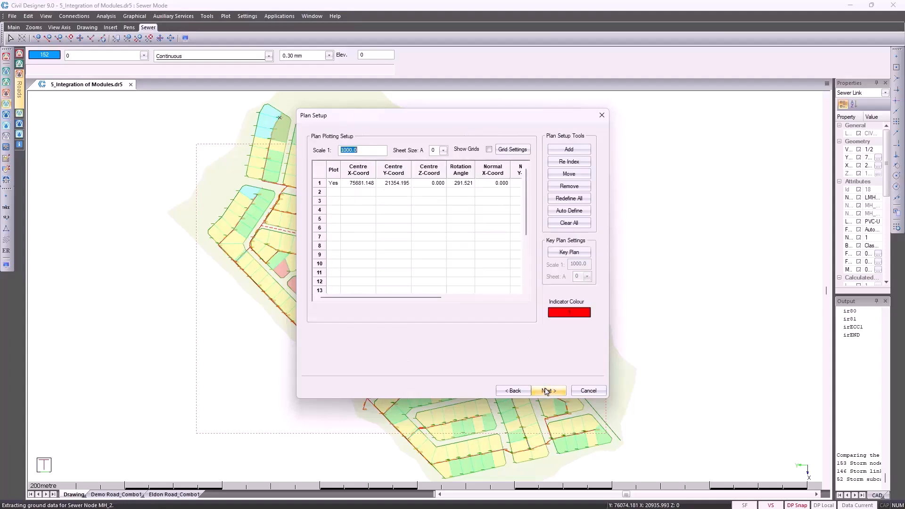
Step: Redefine the plan plot at scale 1:1250 with one unrotated area centred on the township's southern part, and generate the composite sheet with the sewer list
text(1250)
click(560, 200)
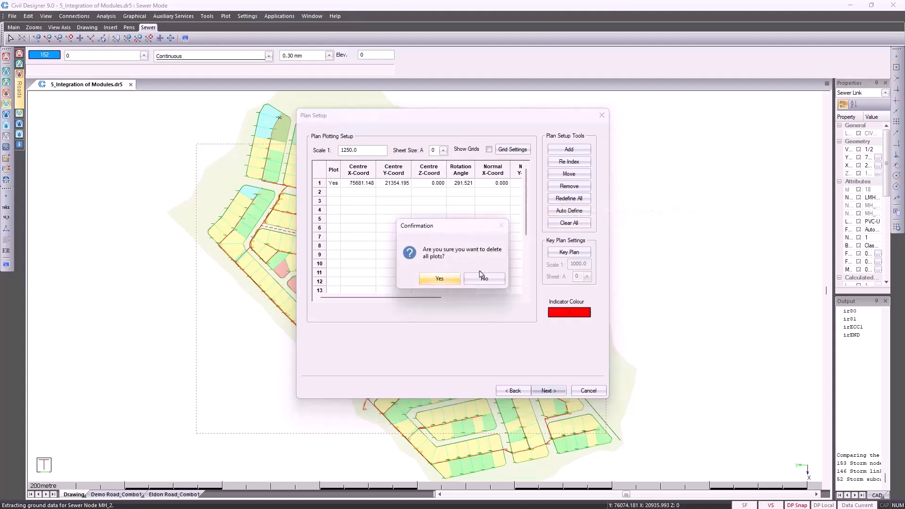
click(434, 280)
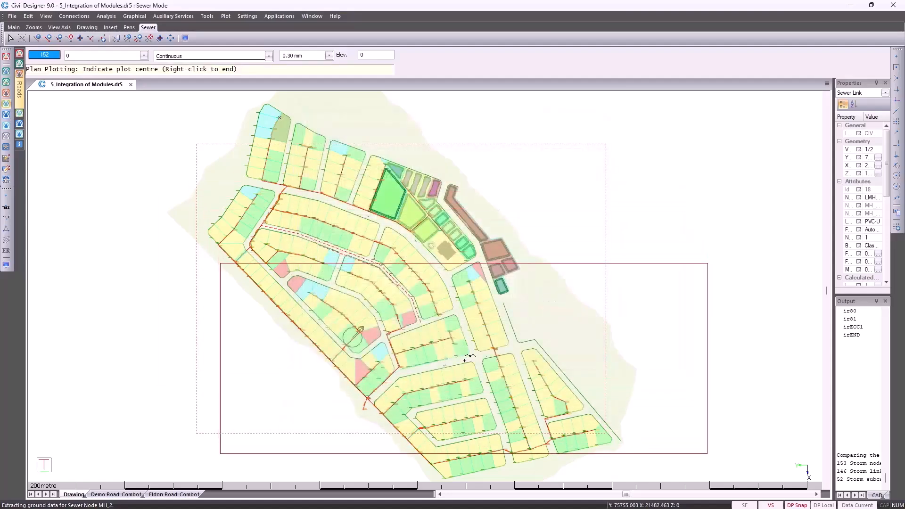
click(467, 374)
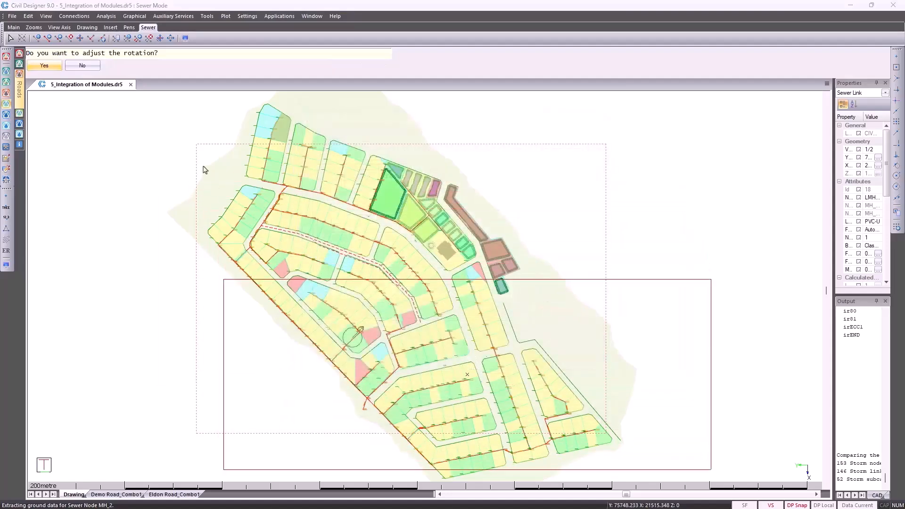
click(98, 69)
right_click(433, 218)
click(447, 232)
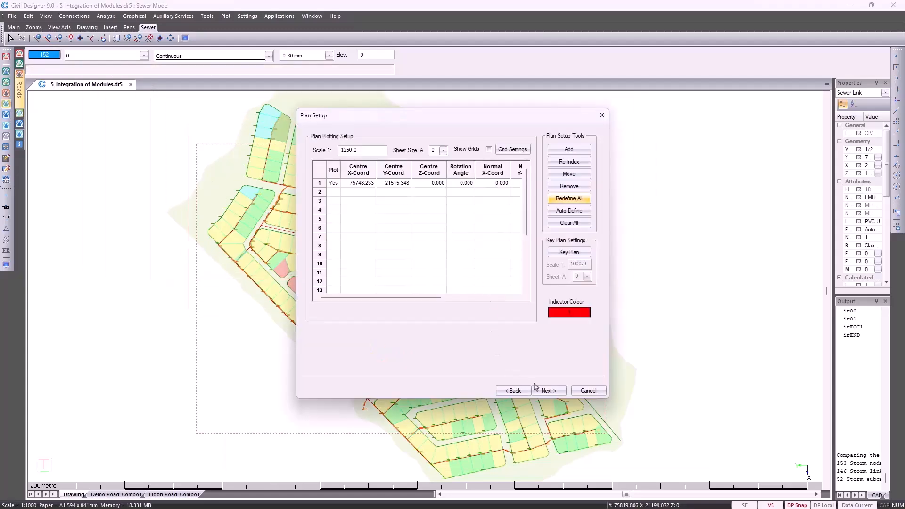
click(548, 392)
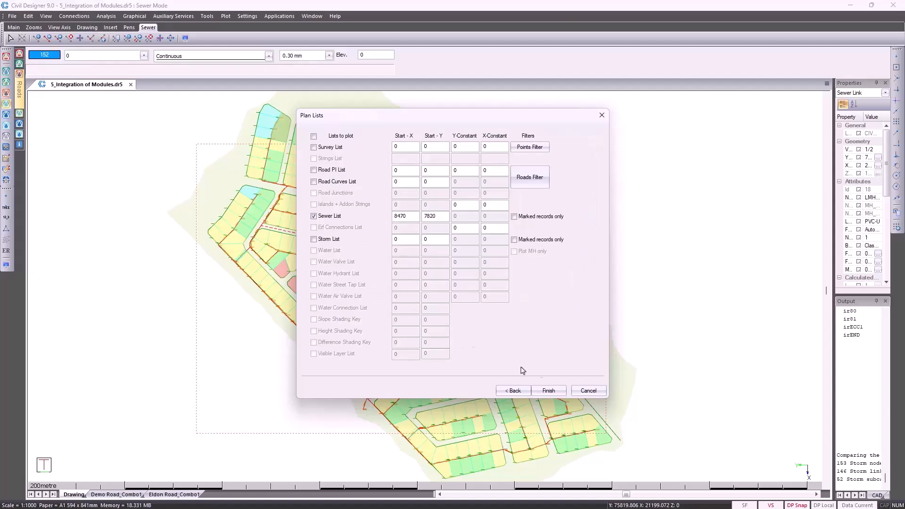
click(549, 391)
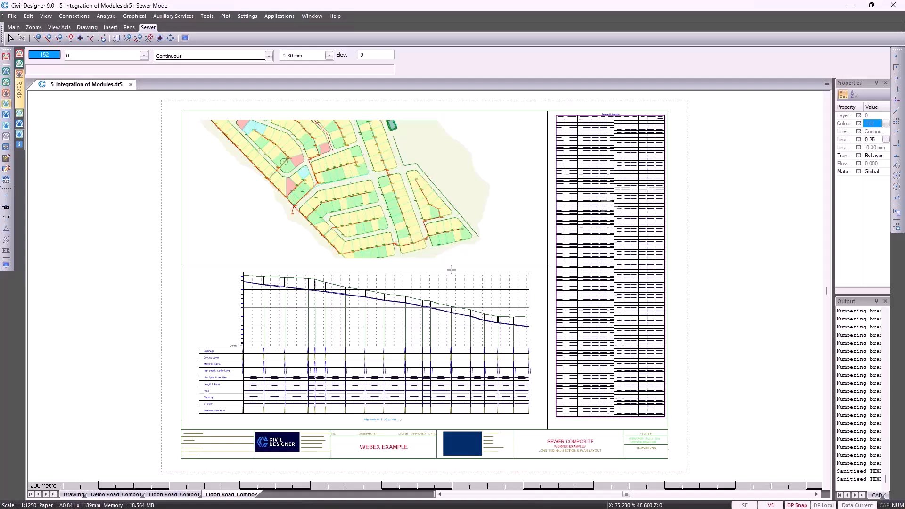
Step: Examine the sewer schedule and the long section with its data table on the generated sheet, and return to the main township drawing
scroll(602, 127, up, 3)
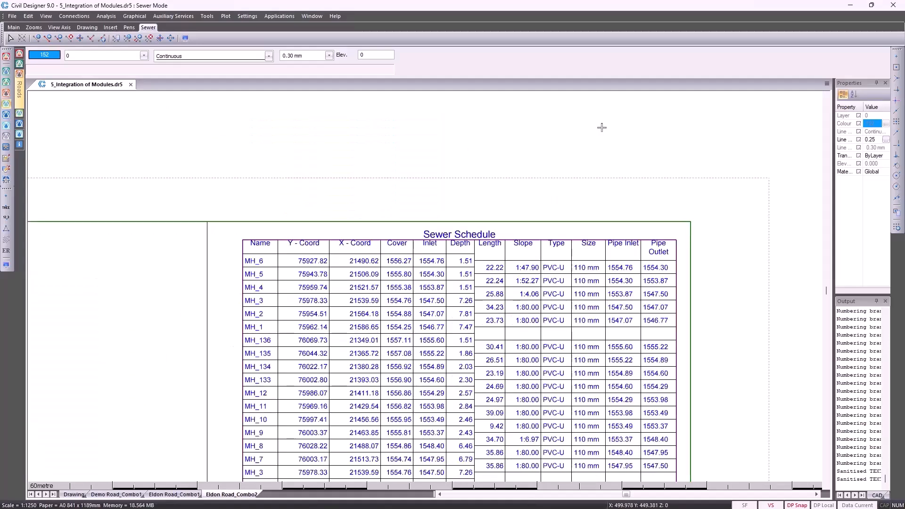
scroll(602, 127, down, 3)
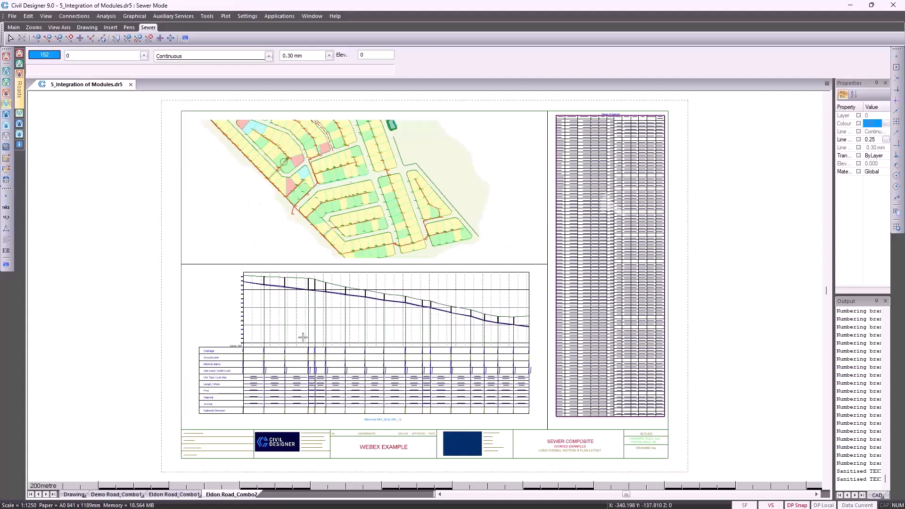
scroll(261, 366, up, 2)
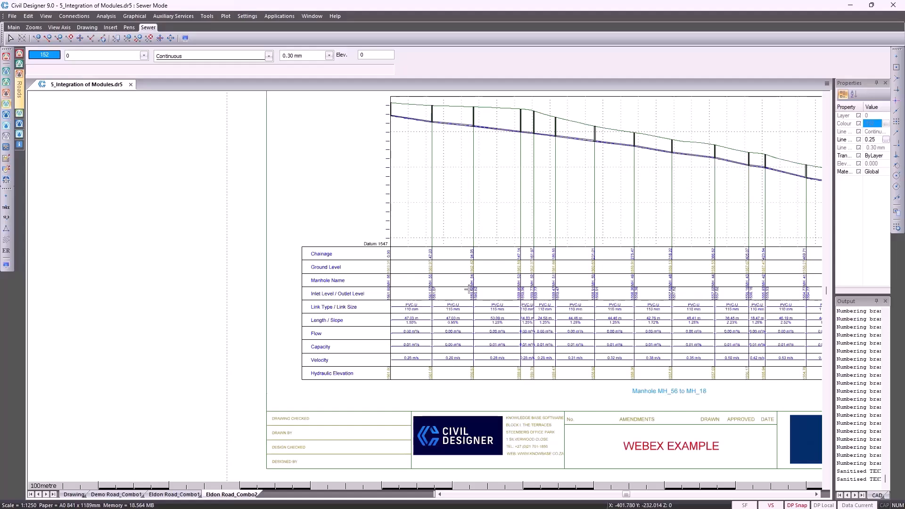
scroll(468, 290, down, 2)
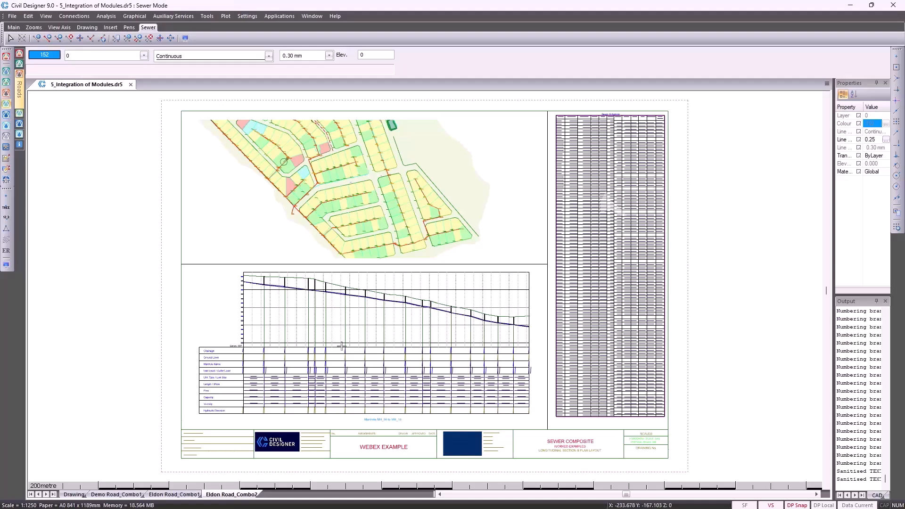
click(75, 496)
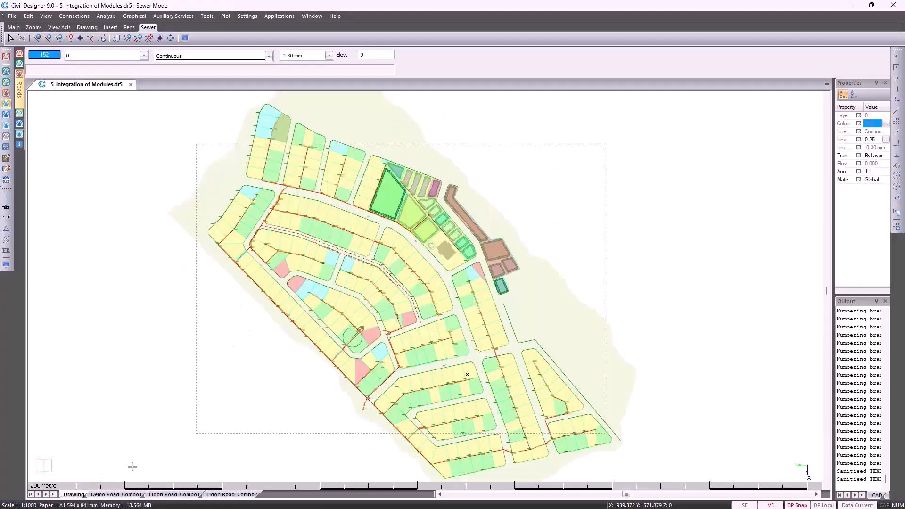